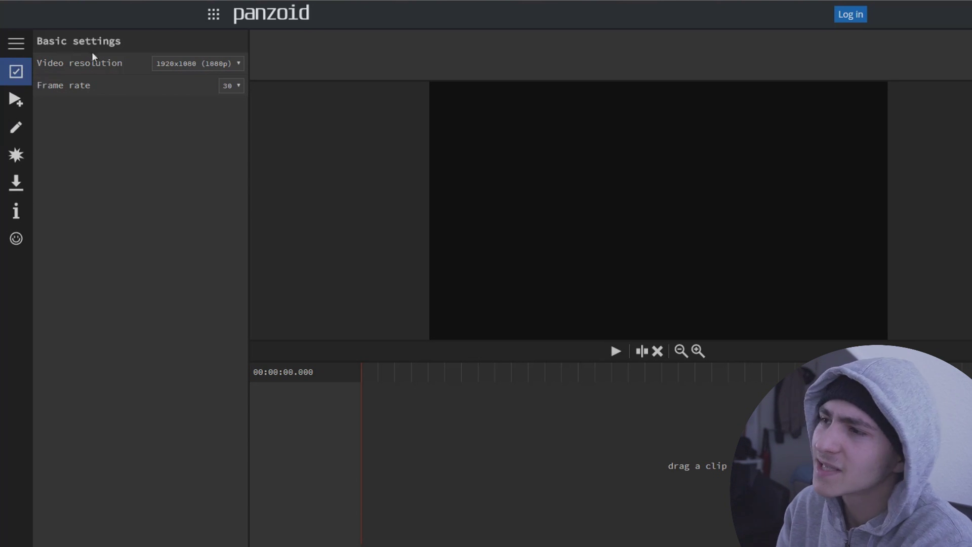
- Keep the 1920x1080 (1080p) resolution and look through the add, edit, effects and download panels
{"action": "left_click", "coordinate": [185, 64]}
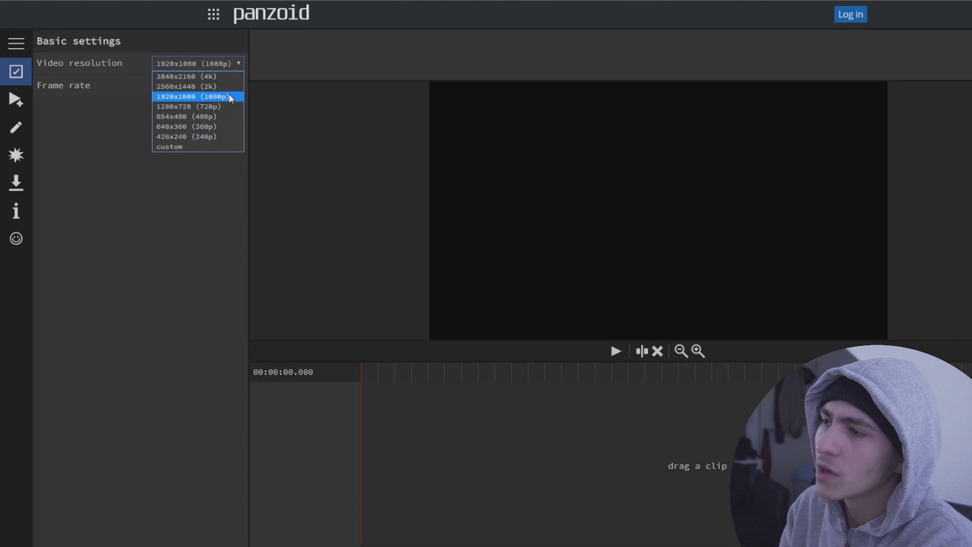
{"action": "left_click", "coordinate": [229, 96]}
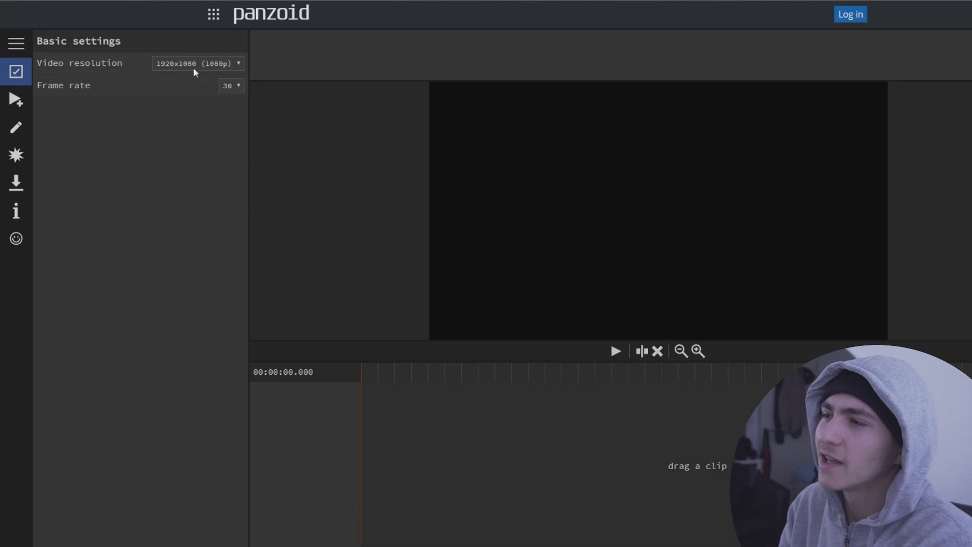
{"action": "left_click", "coordinate": [15, 99]}
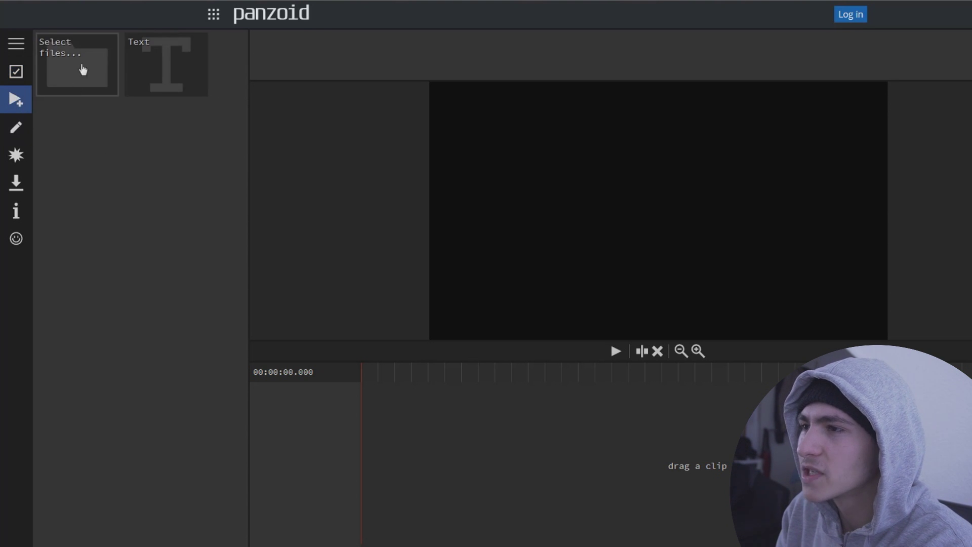
{"action": "left_click", "coordinate": [15, 127]}
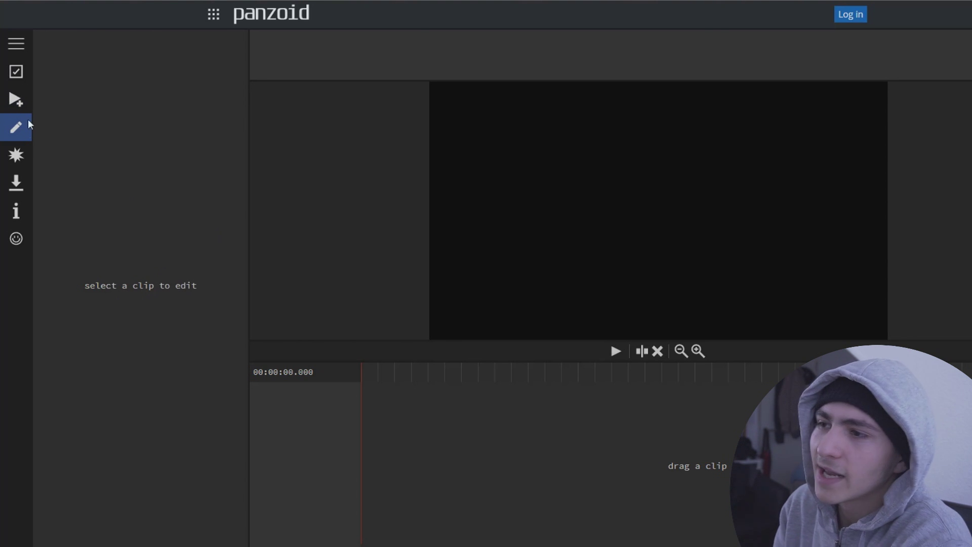
{"action": "left_click", "coordinate": [15, 155]}
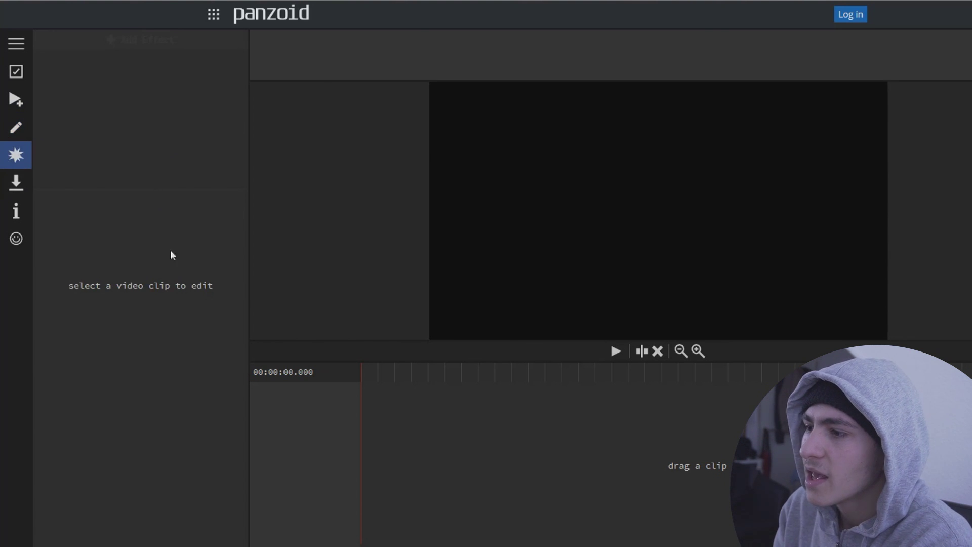
{"action": "left_click", "coordinate": [16, 182]}
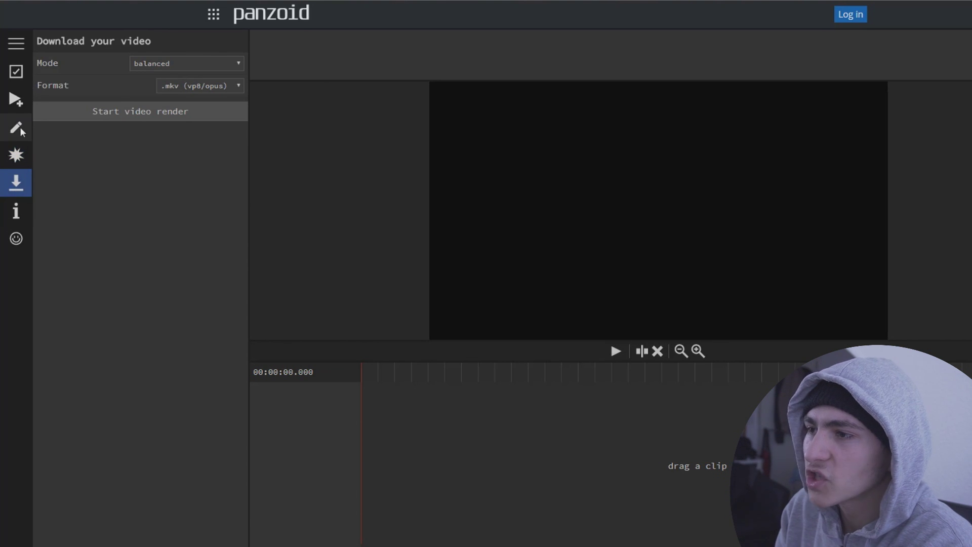
{"action": "left_click", "coordinate": [15, 99]}
- Import C0035.MP4 and place it on the Video Track
{"action": "left_click", "coordinate": [76, 59]}
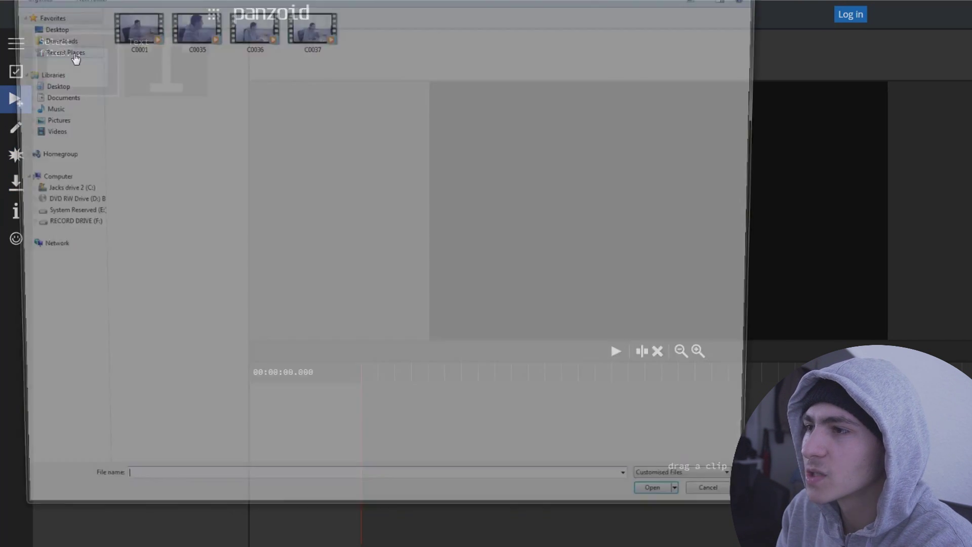
{"action": "left_click", "coordinate": [183, 25]}
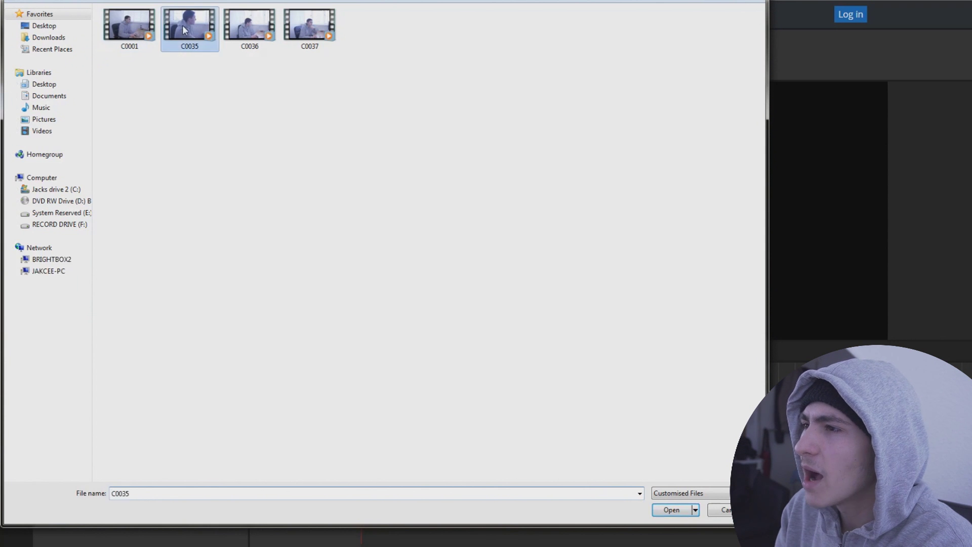
{"action": "double_click", "coordinate": [183, 25]}
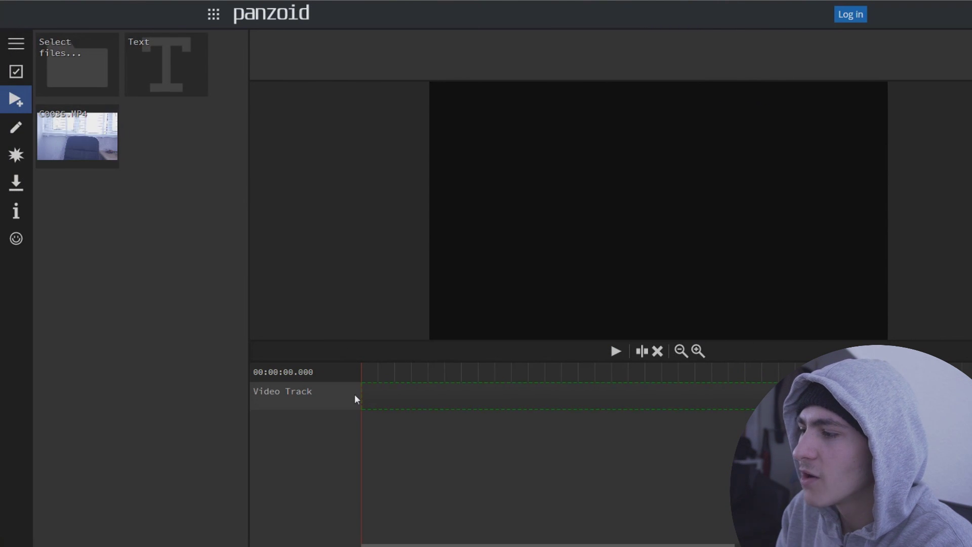
{"action": "left_click_drag", "start_coordinate": [355, 394], "coordinate": [354, 394]}
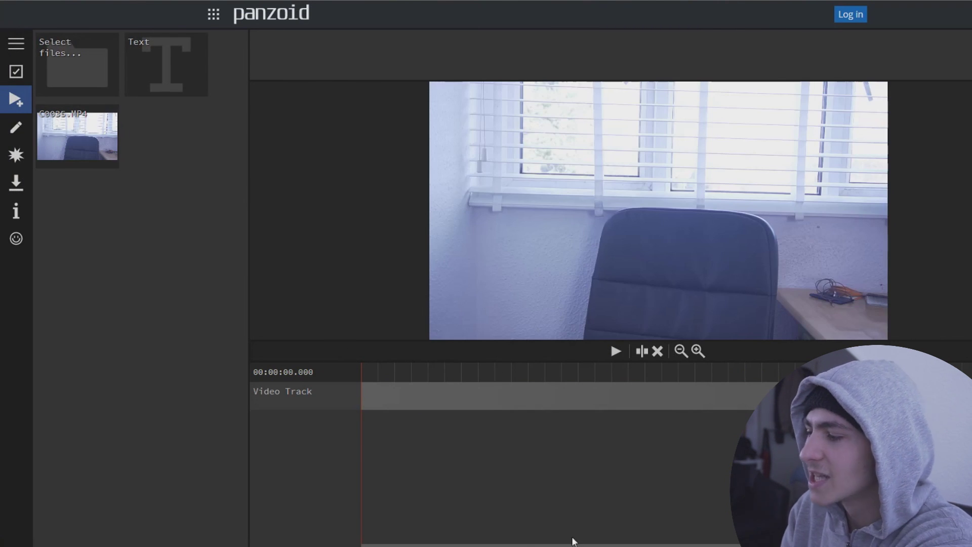
- Zoom the timeline and move the playhead to about six seconds
{"action": "double_click", "coordinate": [699, 352]}
{"action": "left_click", "coordinate": [698, 353]}
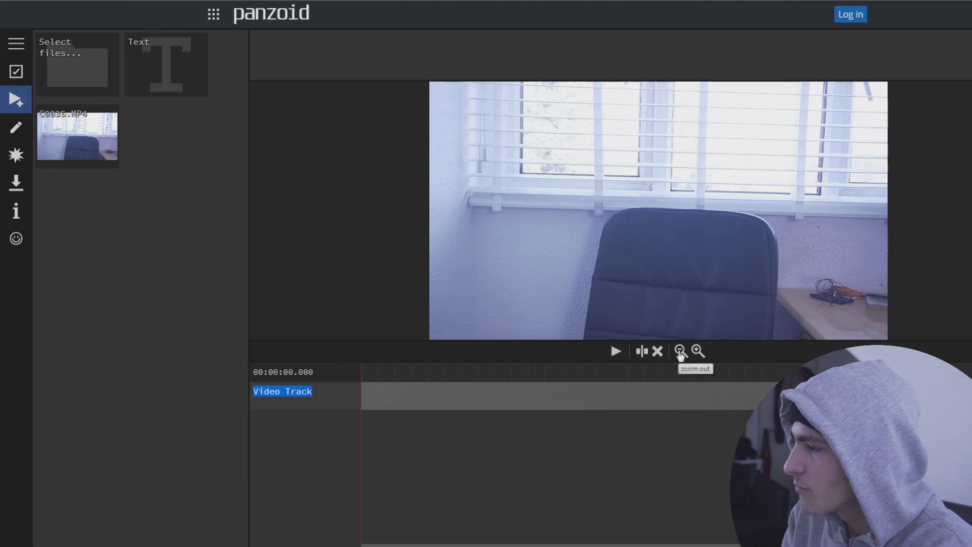
{"action": "left_click_drag", "start_coordinate": [431, 372], "coordinate": [480, 375]}
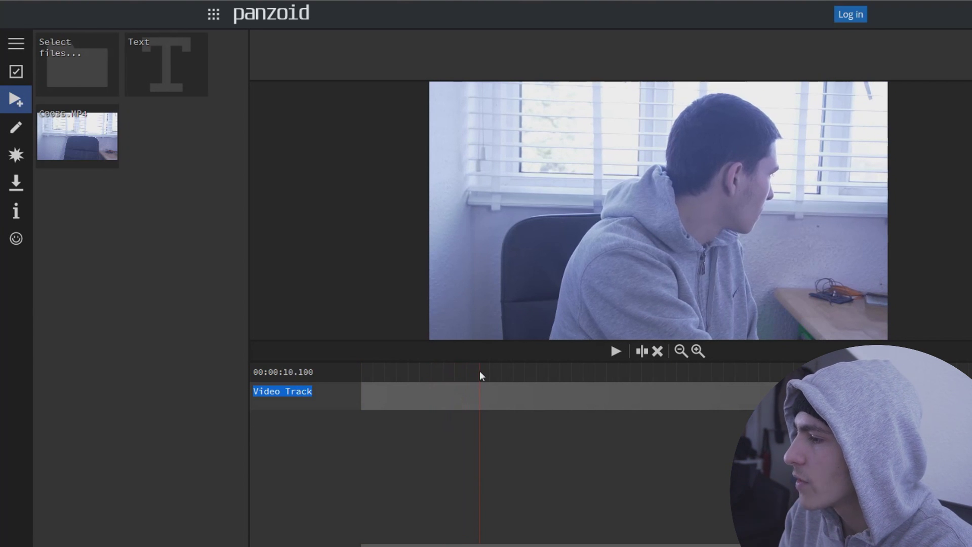
- Play and pause the footage to find where the man starts talking
{"action": "key", "text": "space"}
{"action": "key", "text": "space"}
{"action": "key", "text": "space"}
{"action": "key", "text": "space"}
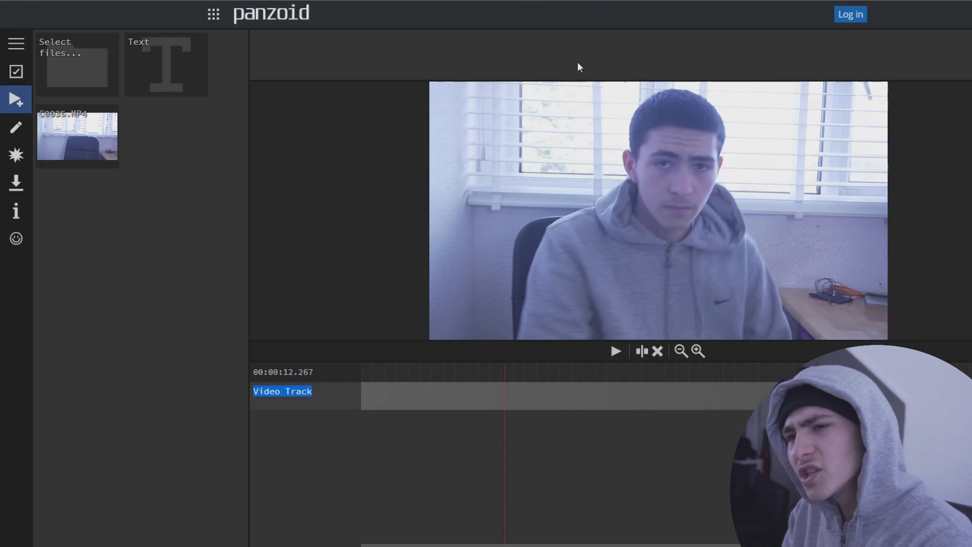
{"action": "left_click", "coordinate": [585, 180]}
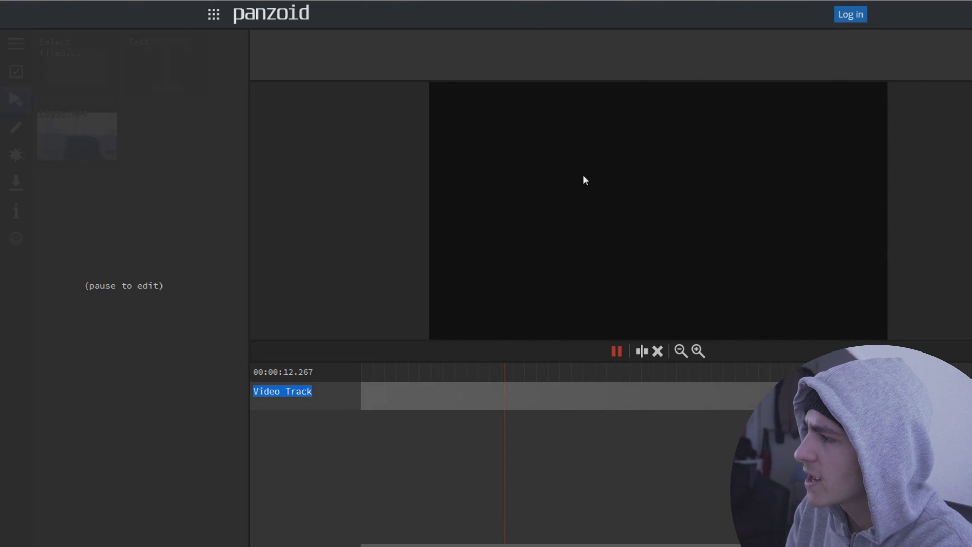
{"action": "left_click", "coordinate": [611, 355]}
{"action": "left_click", "coordinate": [610, 354]}
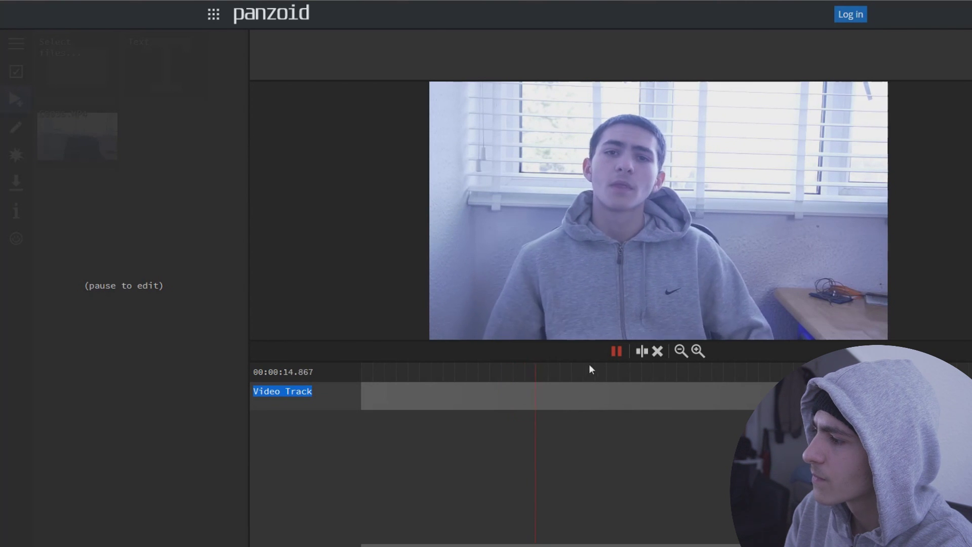
{"action": "key", "text": "space"}
- Split the clip at 00:00:14.900
{"action": "left_click", "coordinate": [538, 374]}
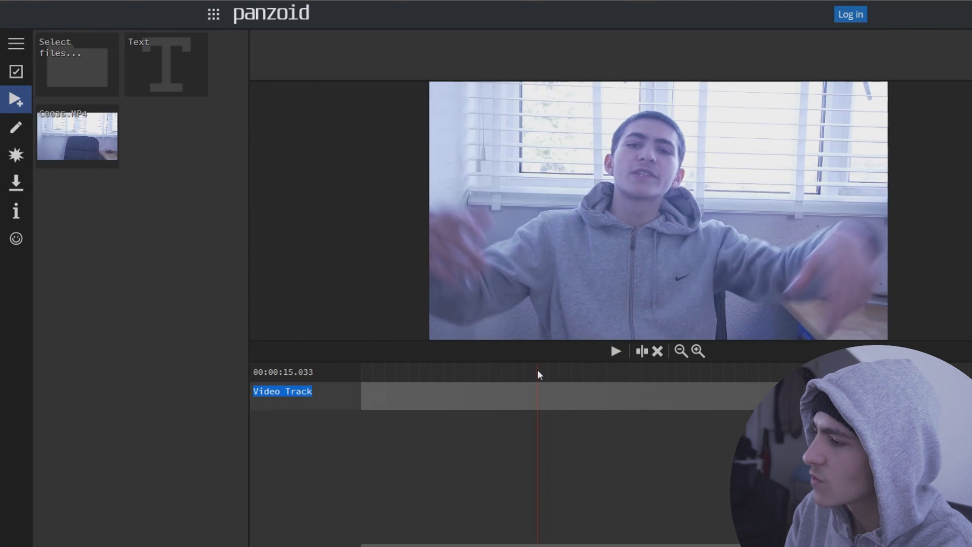
{"action": "left_click", "coordinate": [536, 372]}
{"action": "left_click", "coordinate": [536, 394]}
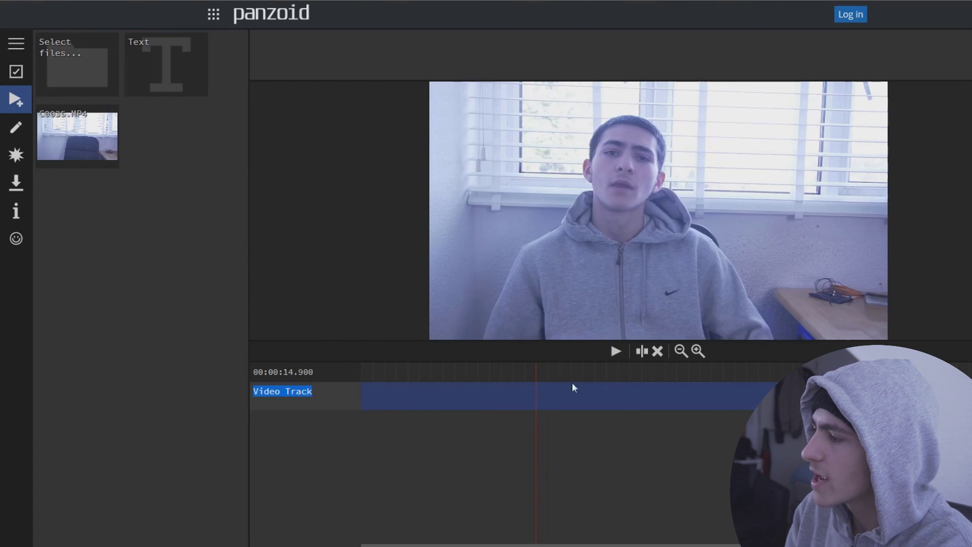
{"action": "left_click", "coordinate": [641, 351]}
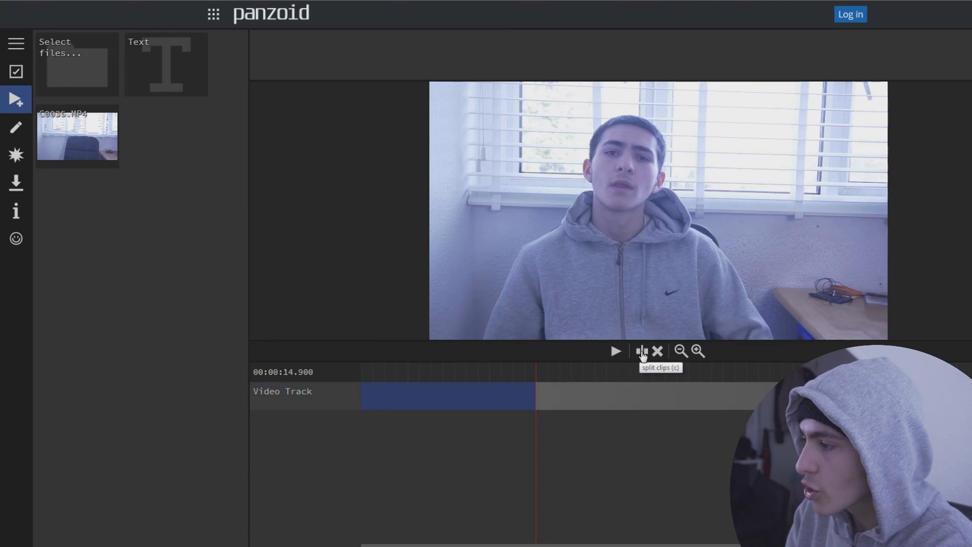
- Delete the footage before the split and move the remaining clip to the timeline start
{"action": "left_click", "coordinate": [515, 372]}
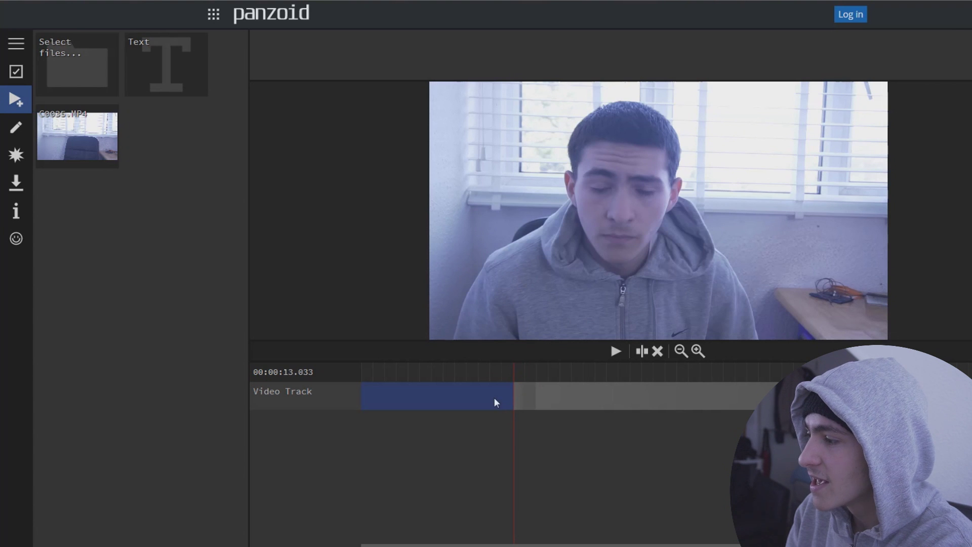
{"action": "left_click", "coordinate": [494, 397]}
{"action": "left_click", "coordinate": [503, 393]}
{"action": "key", "text": "Delete"}
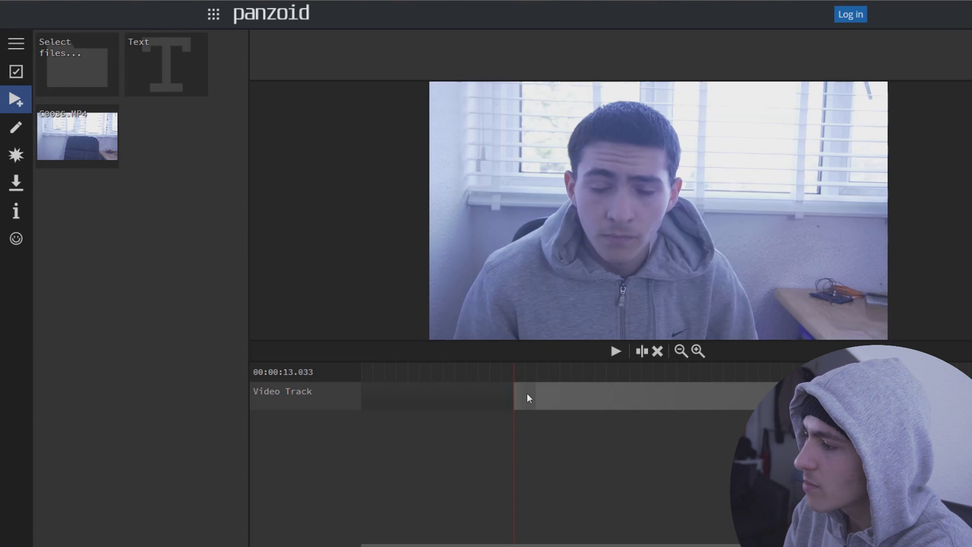
{"action": "left_click_drag", "start_coordinate": [526, 398], "coordinate": [536, 398]}
{"action": "left_click", "coordinate": [538, 374]}
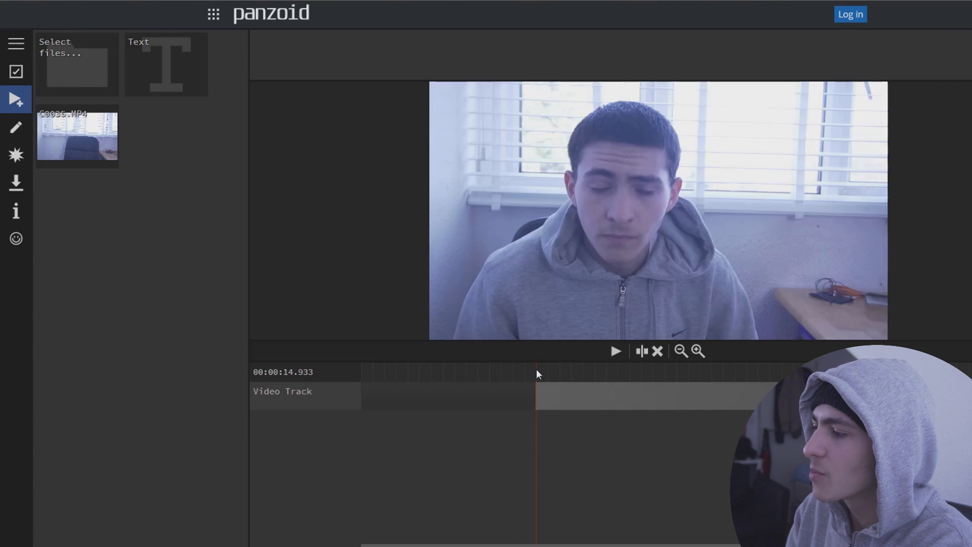
{"action": "left_click", "coordinate": [535, 371]}
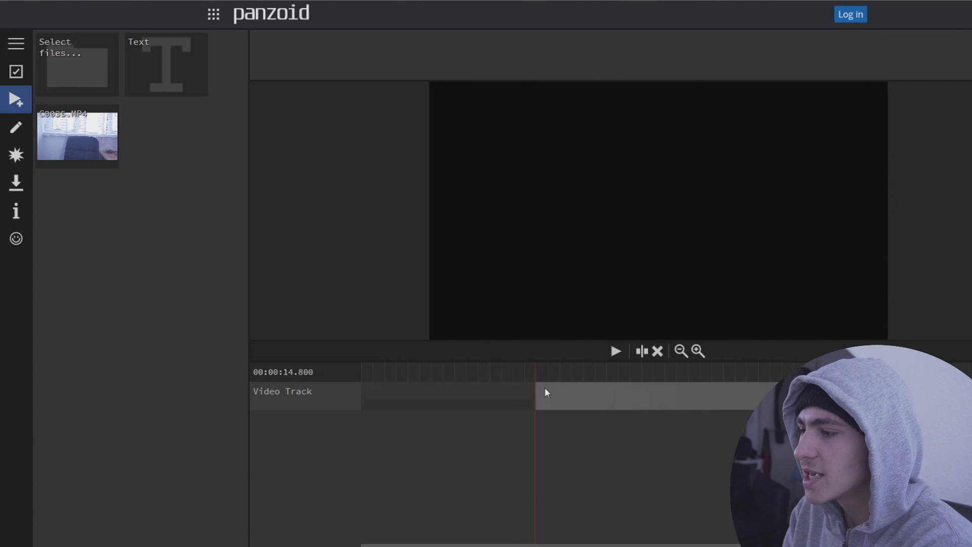
{"action": "left_click_drag", "start_coordinate": [553, 391], "coordinate": [341, 373]}
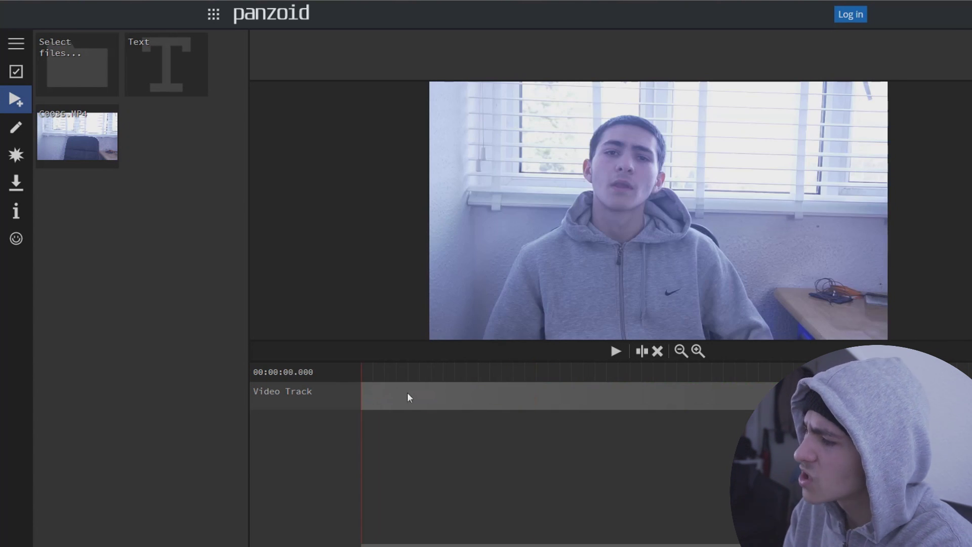
- Play back from the start and from 00:00:00.600 to check the trimmed clip
{"action": "key", "text": "space"}
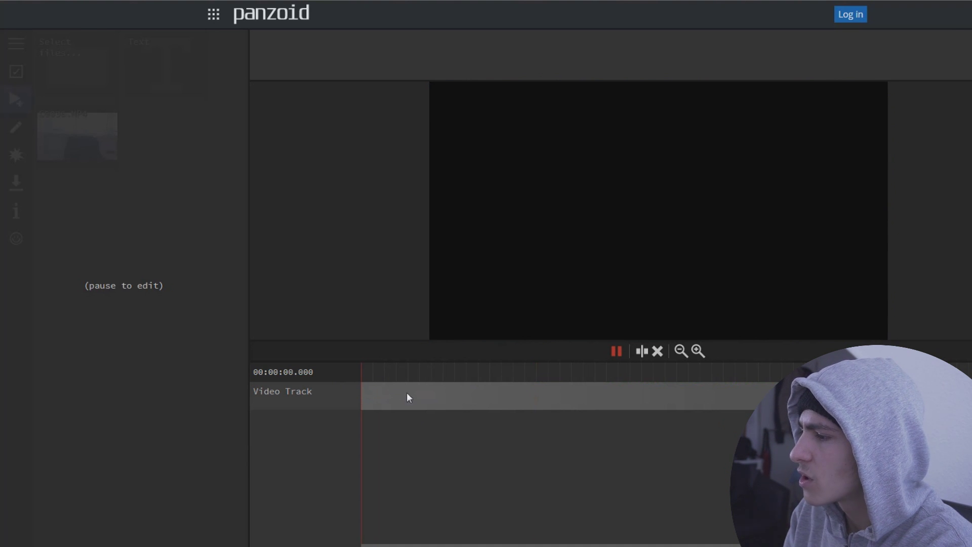
{"action": "key", "text": "space"}
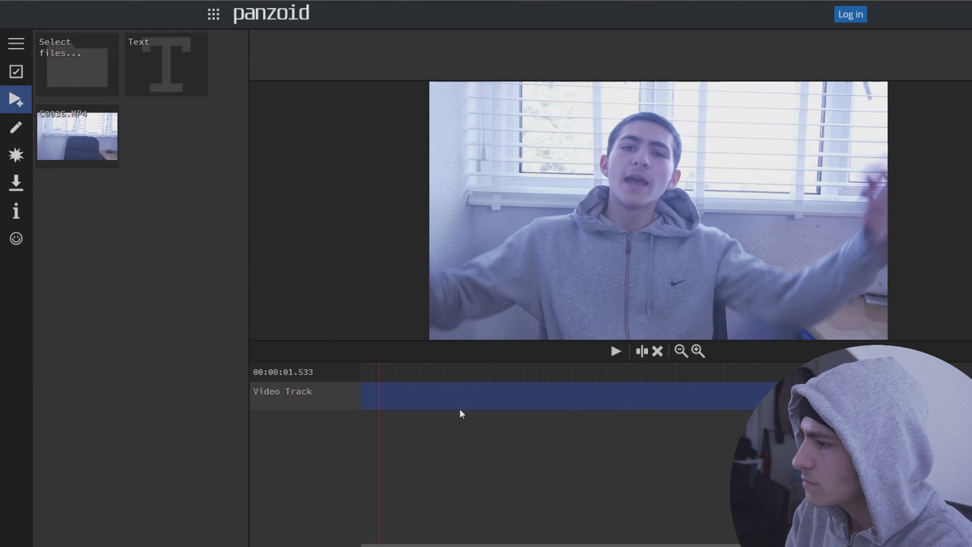
{"action": "left_click", "coordinate": [369, 373]}
{"action": "key", "text": "space"}
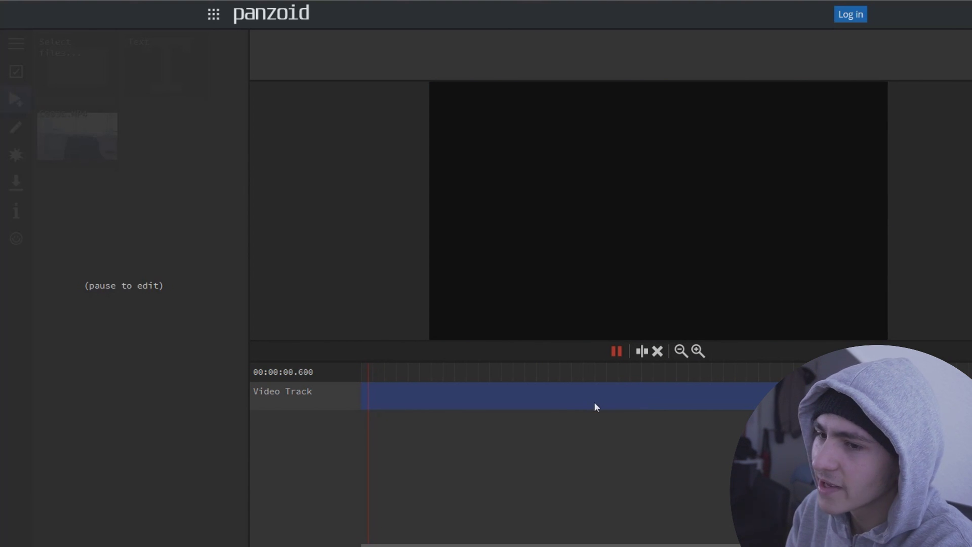
{"action": "key", "text": "space"}
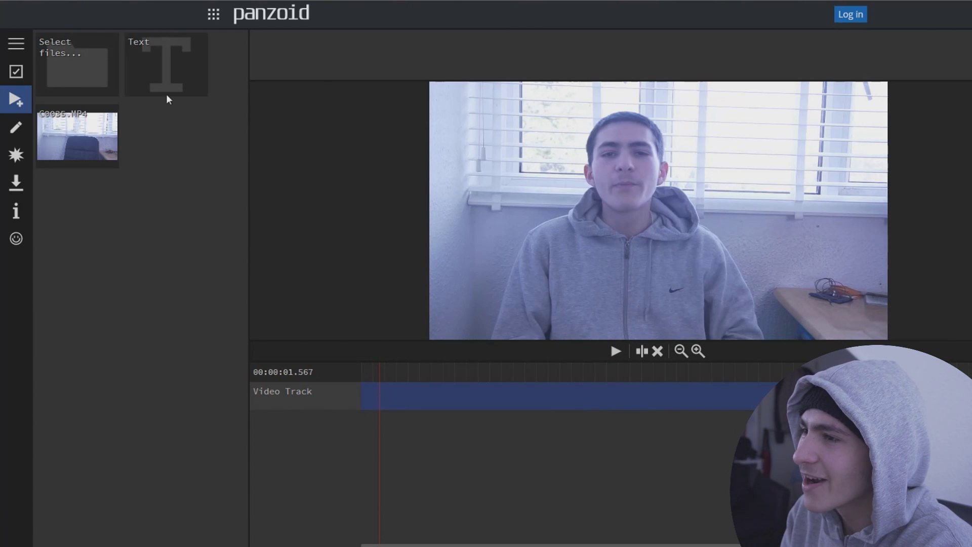
{"action": "left_click_drag", "start_coordinate": [369, 372], "coordinate": [394, 384]}
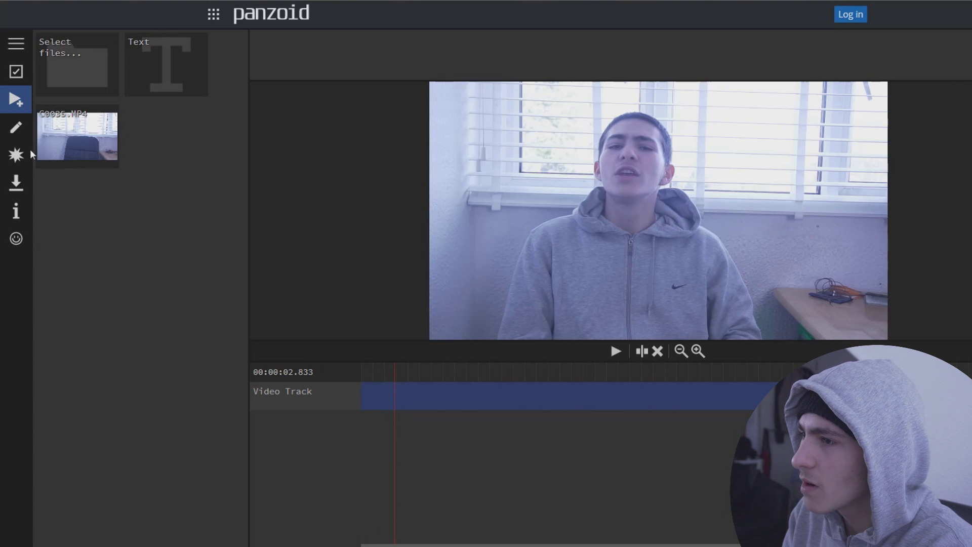
{"action": "left_click", "coordinate": [440, 394]}
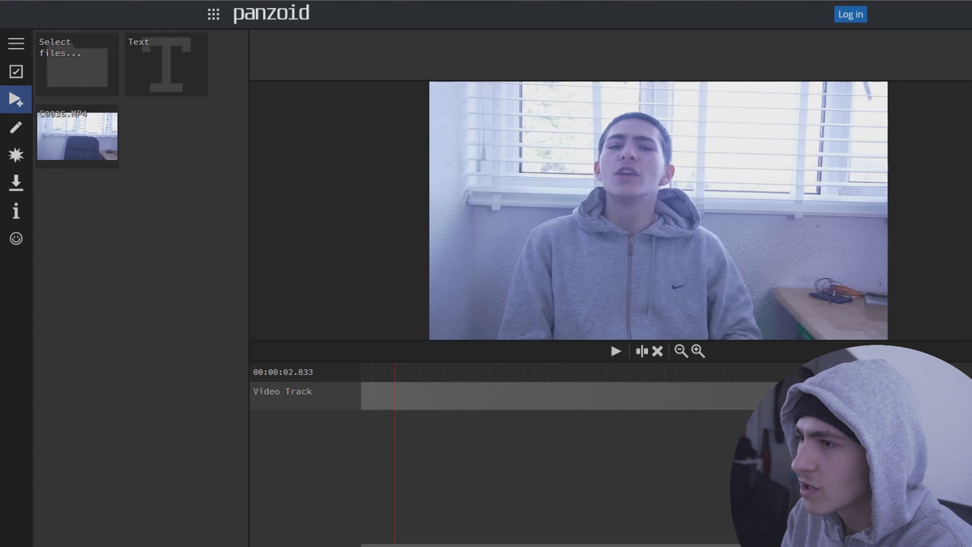
- Show the Video Track clip's properties and add an opacity keyframe at 00:00:02.833
{"action": "left_click", "coordinate": [17, 138]}
{"action": "left_click", "coordinate": [17, 155]}
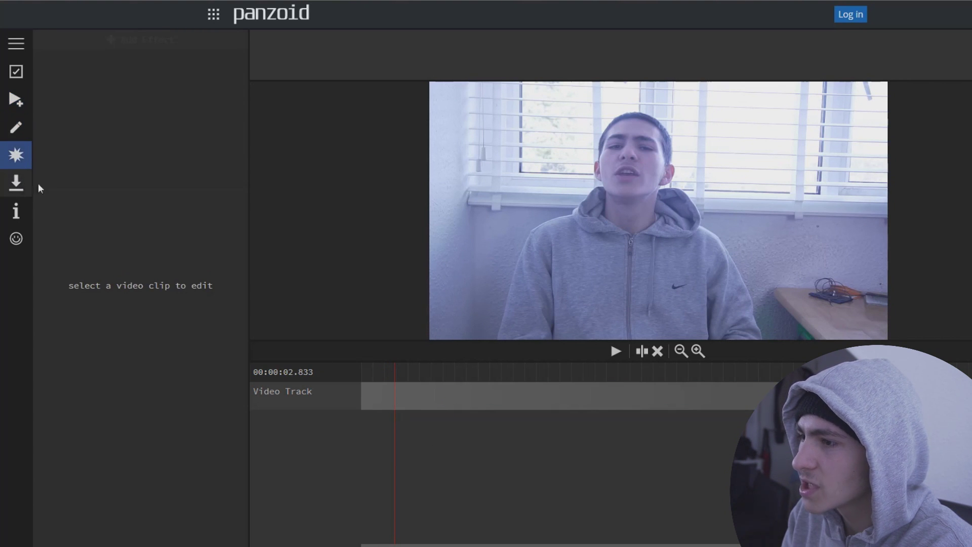
{"action": "left_click", "coordinate": [435, 395]}
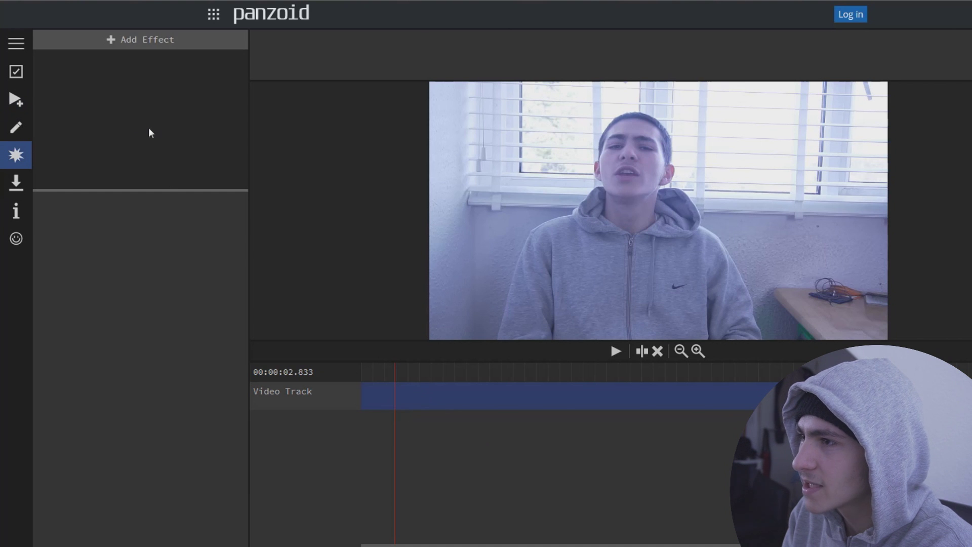
{"action": "left_click", "coordinate": [7, 130]}
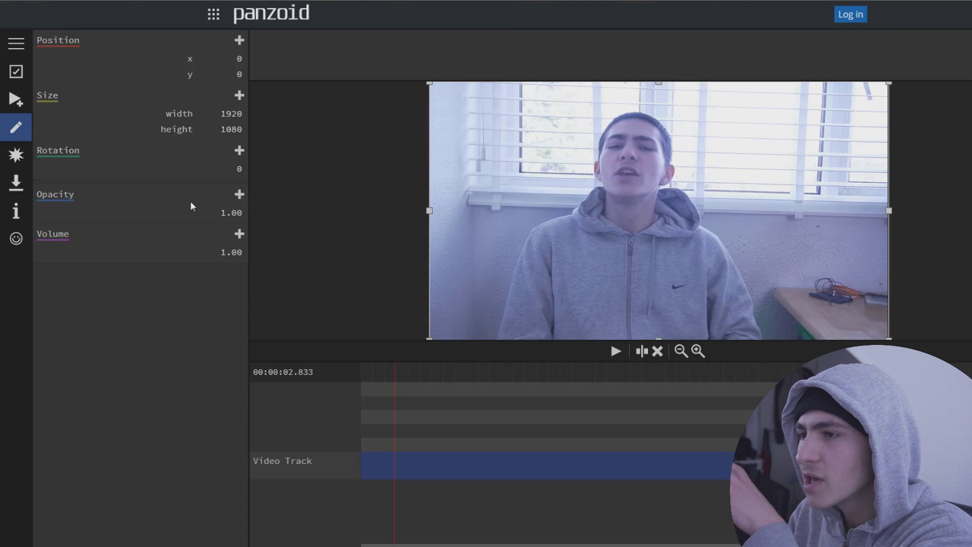
{"action": "left_click", "coordinate": [240, 196]}
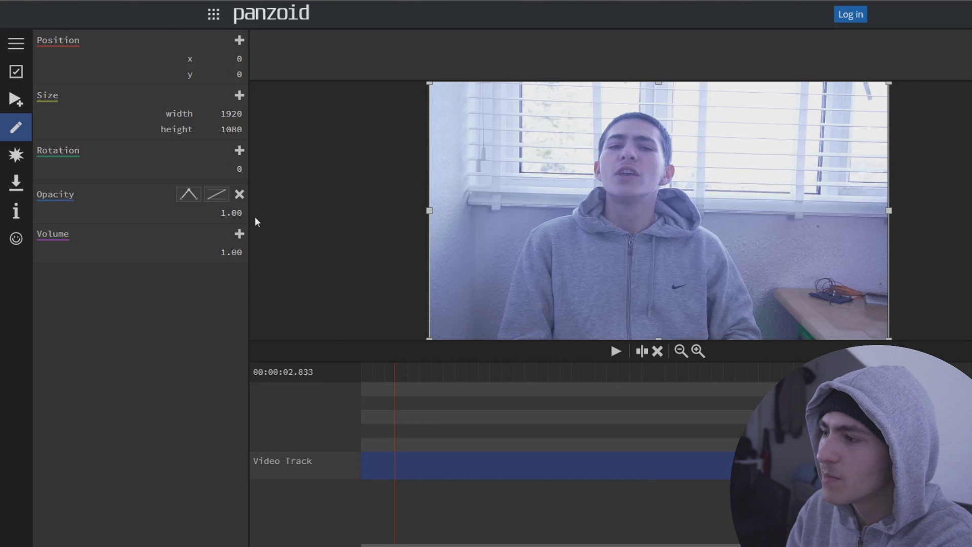
- Add an opacity keyframe of 0.00 at the timeline start
{"action": "left_click_drag", "start_coordinate": [400, 363], "coordinate": [336, 368]}
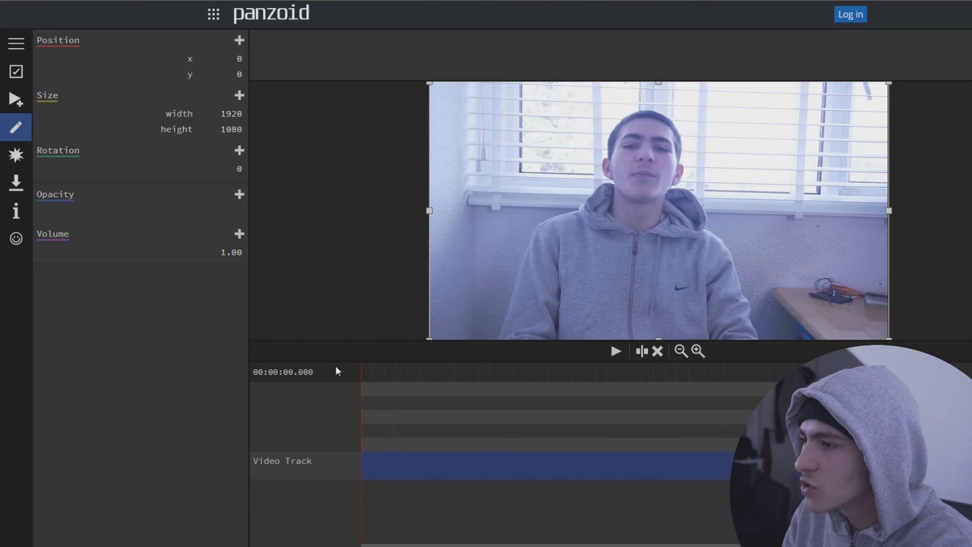
{"action": "left_click", "coordinate": [239, 195]}
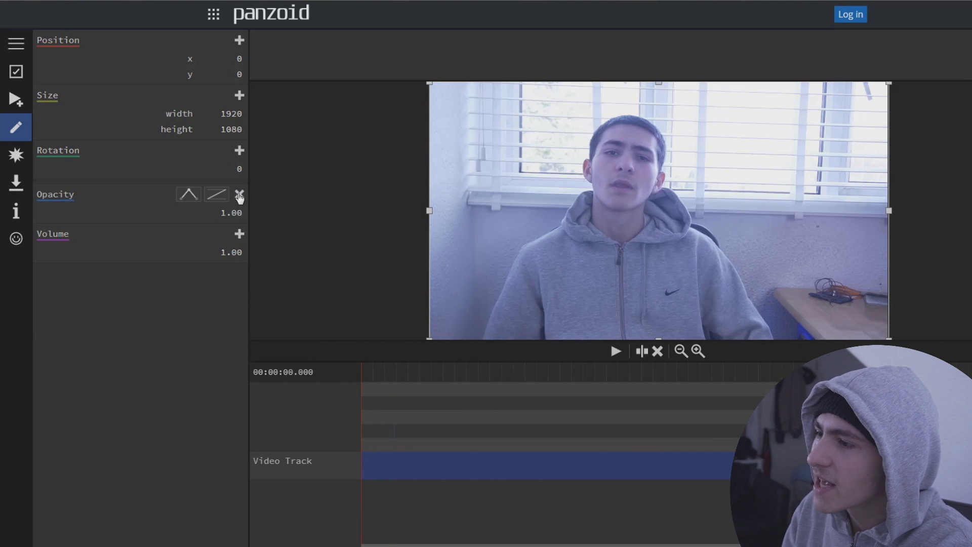
{"action": "left_click", "coordinate": [231, 216]}
{"action": "type", "text": "0"}
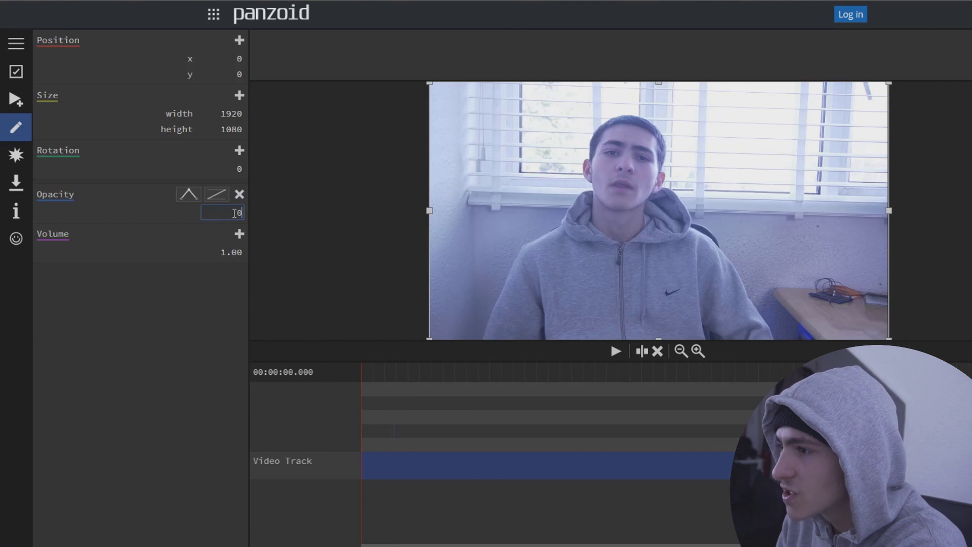
{"action": "key", "text": "Return"}
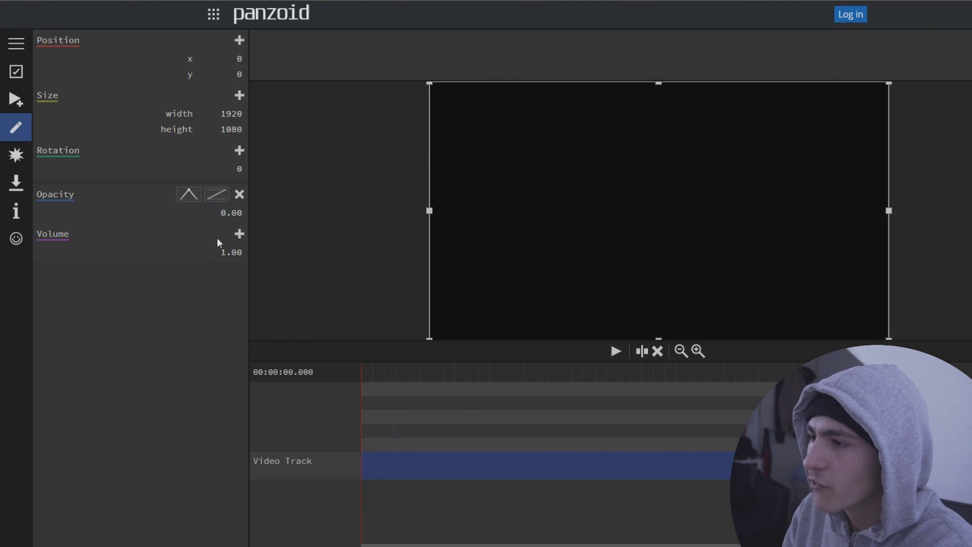
- Preview the fade-in by playing and scrubbing from the start
{"action": "key", "text": "space"}
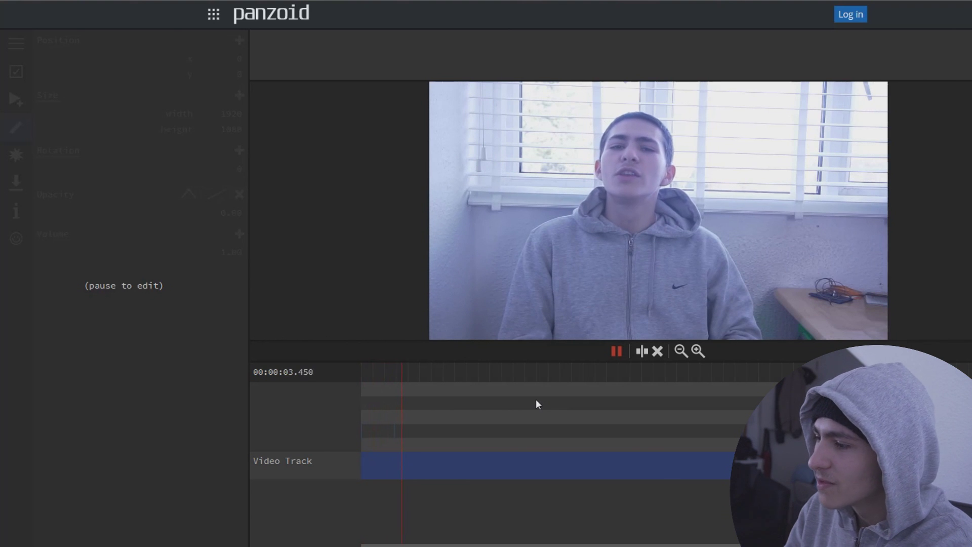
{"action": "key", "text": "space"}
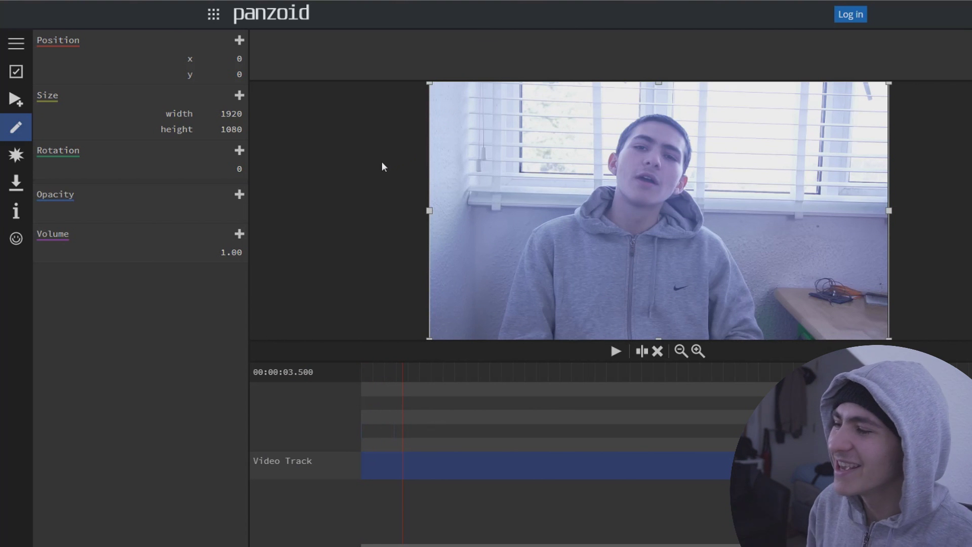
{"action": "left_click_drag", "start_coordinate": [402, 386], "coordinate": [289, 396]}
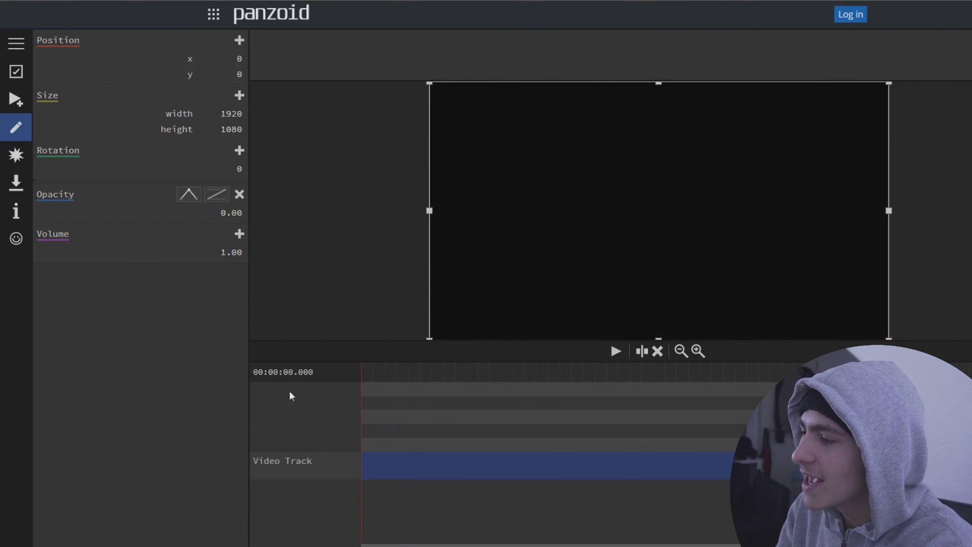
{"action": "key", "text": "space"}
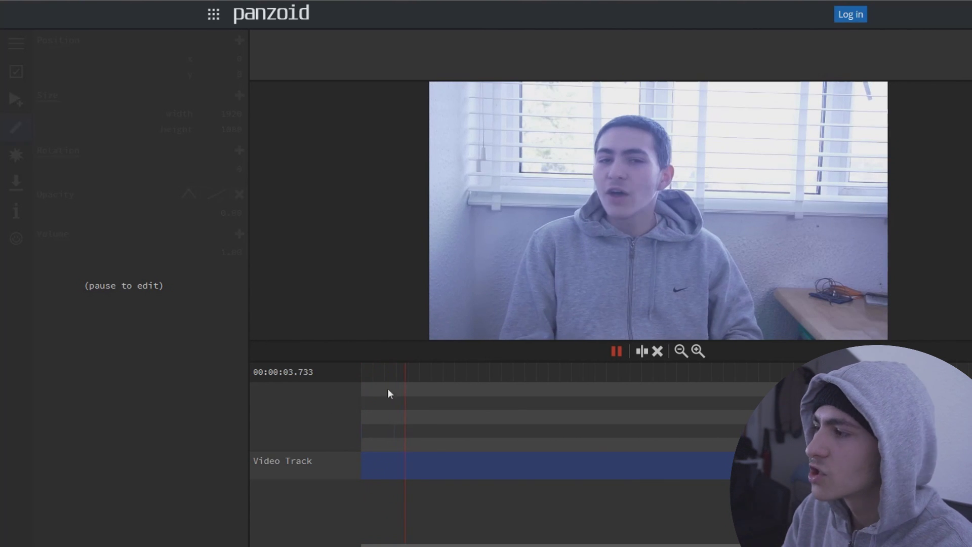
{"action": "key", "text": "space"}
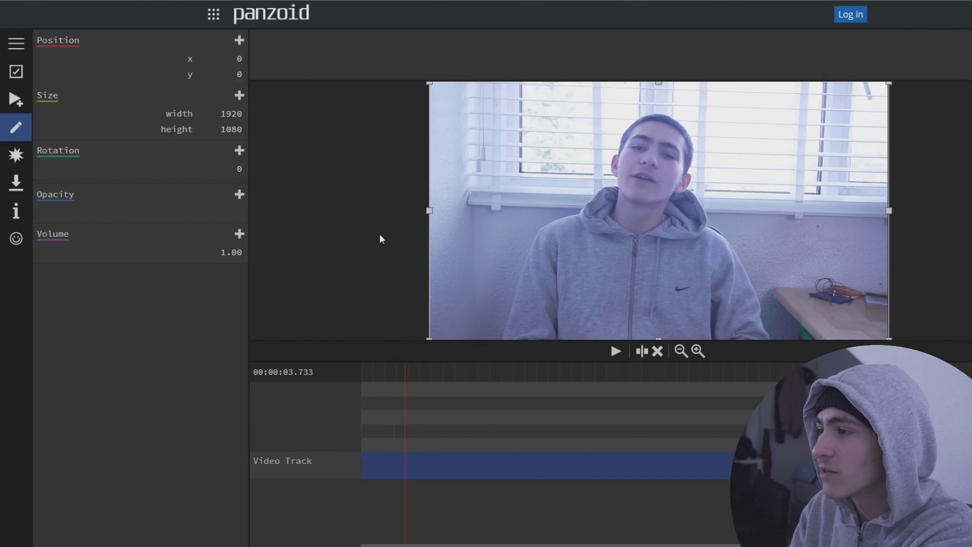
{"action": "left_click_drag", "start_coordinate": [387, 372], "coordinate": [402, 393]}
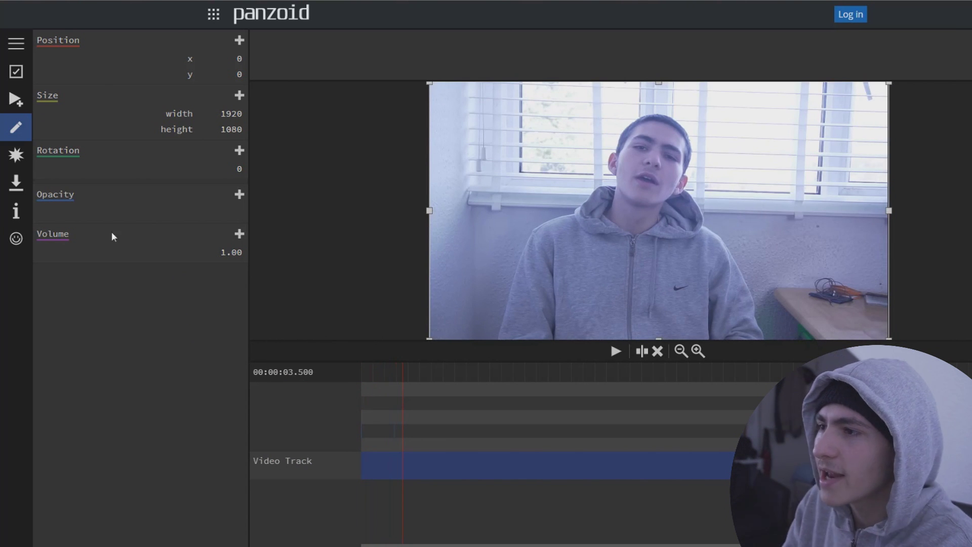
- Split the clip at 00:00:04.933 with the S shortcut
{"action": "left_click", "coordinate": [361, 373]}
{"action": "key", "text": "space"}
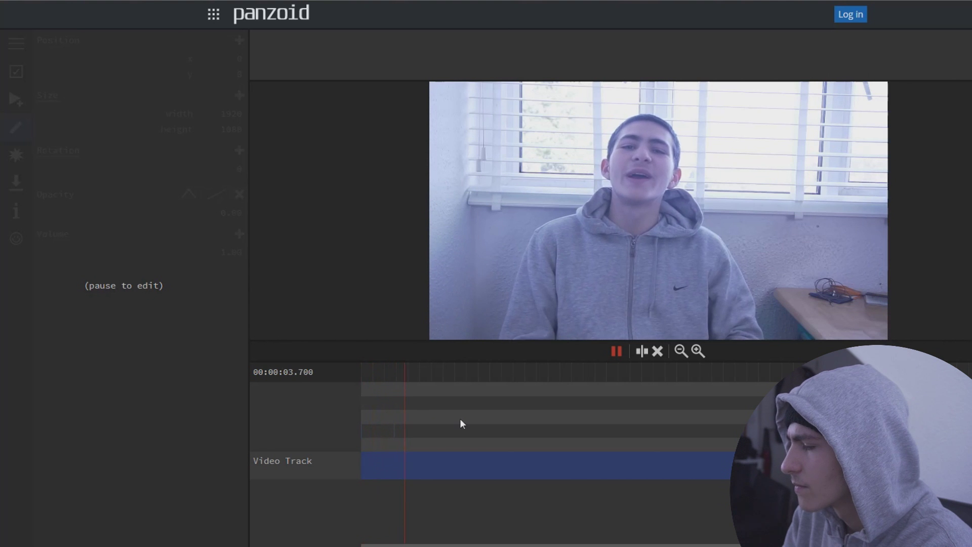
{"action": "key", "text": "space"}
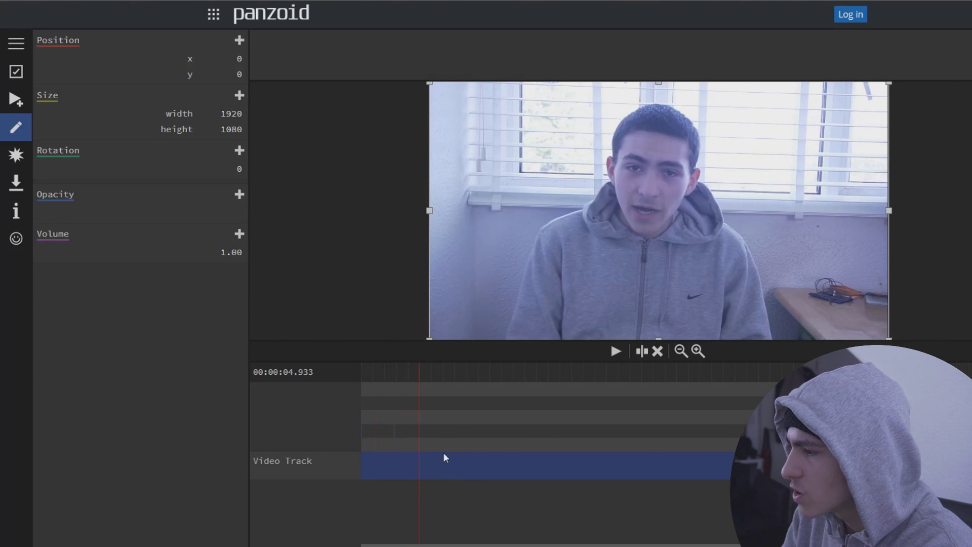
{"action": "key", "text": "s"}
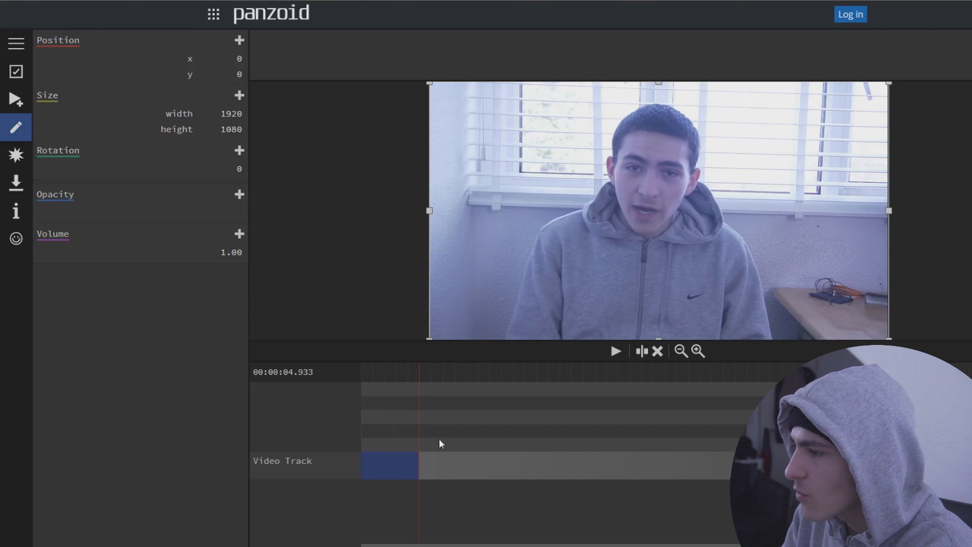
{"action": "left_click_drag", "start_coordinate": [421, 371], "coordinate": [321, 378]}
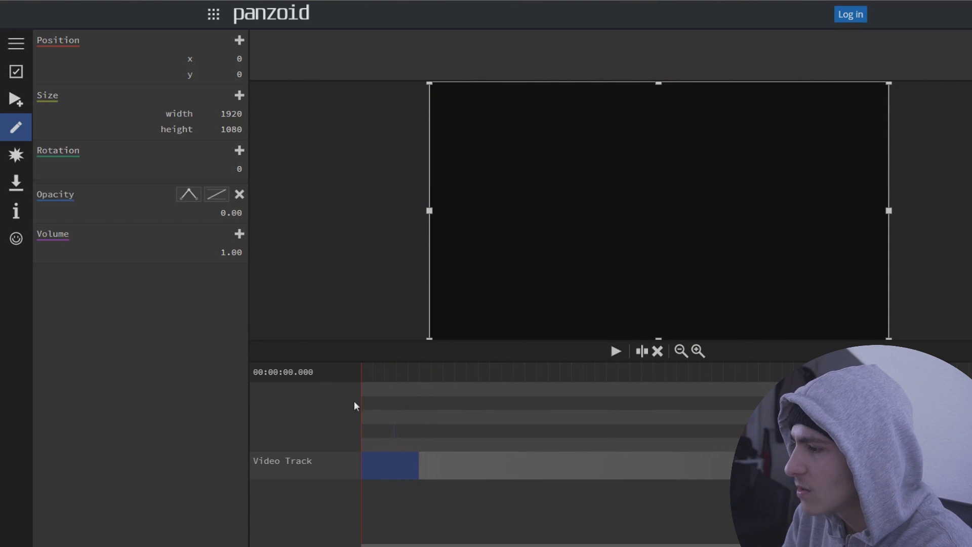
{"action": "left_click", "coordinate": [403, 464]}
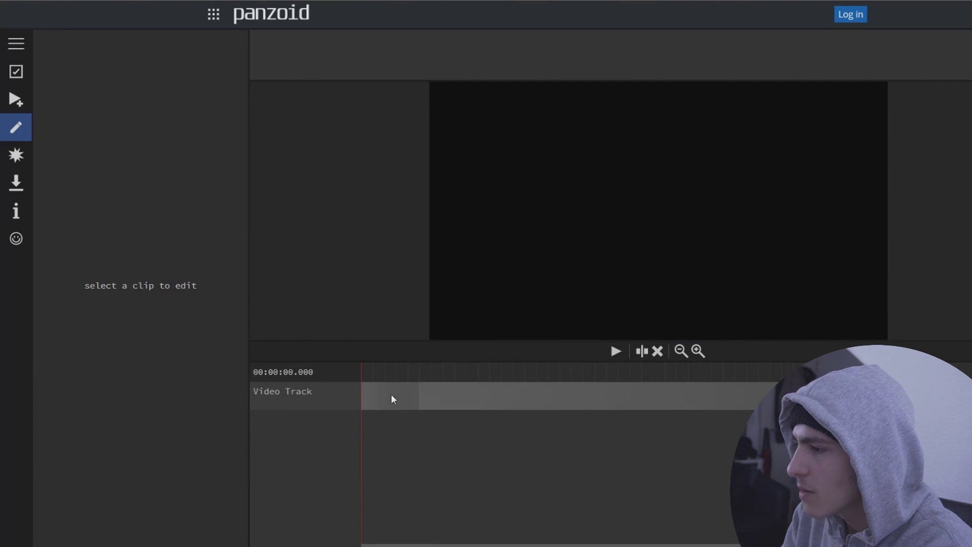
- Add size keyframes to the first piece: full size at 4.833 s, 1280x720 at the start
{"action": "left_click", "coordinate": [393, 399]}
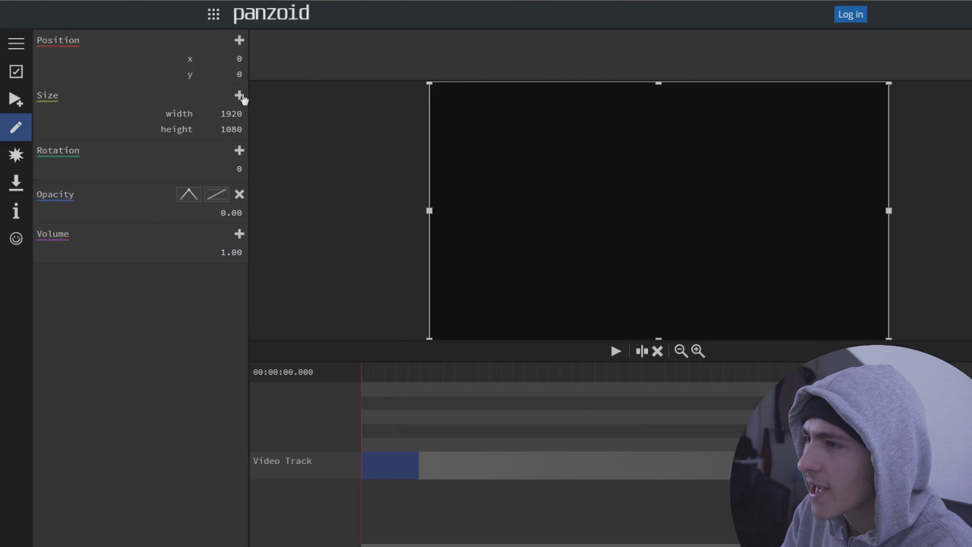
{"action": "left_click", "coordinate": [417, 373]}
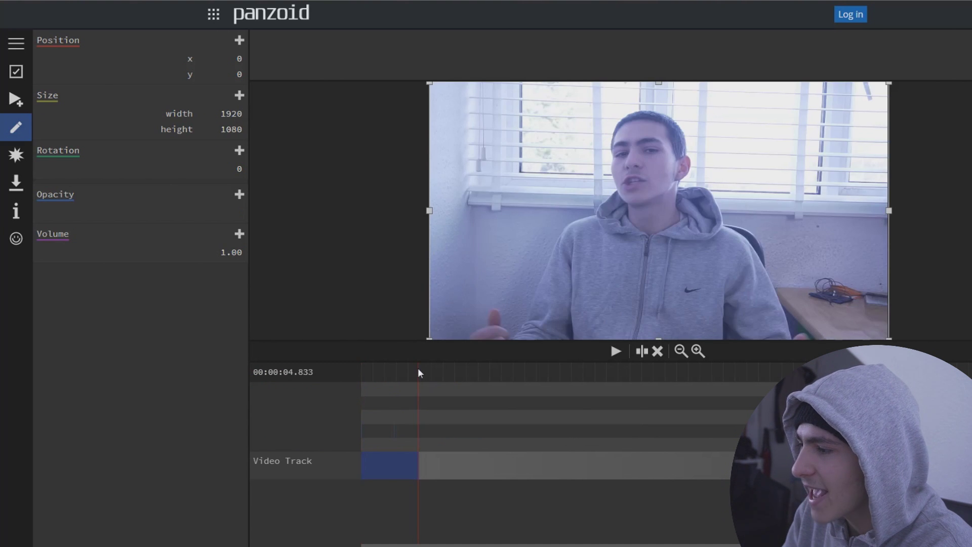
{"action": "left_click", "coordinate": [240, 96]}
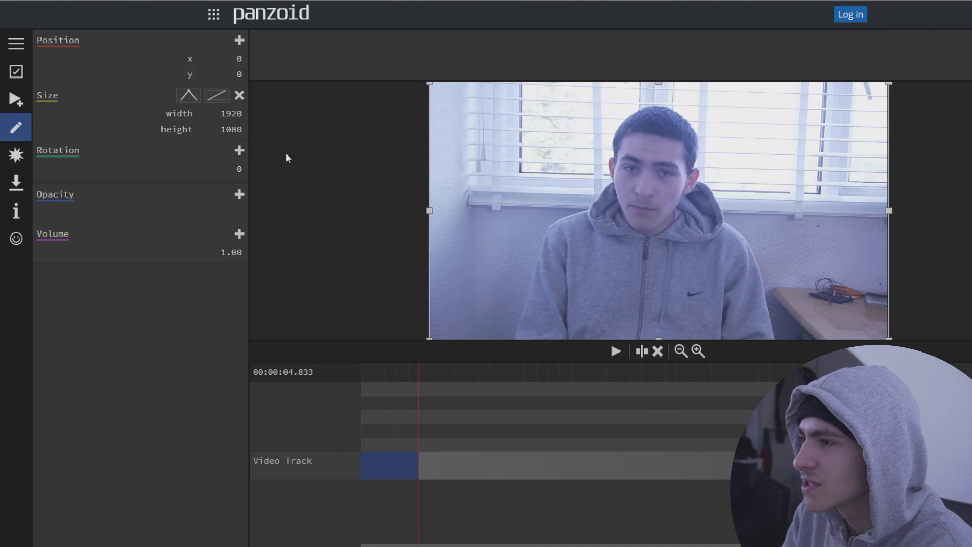
{"action": "left_click_drag", "start_coordinate": [397, 372], "coordinate": [292, 396]}
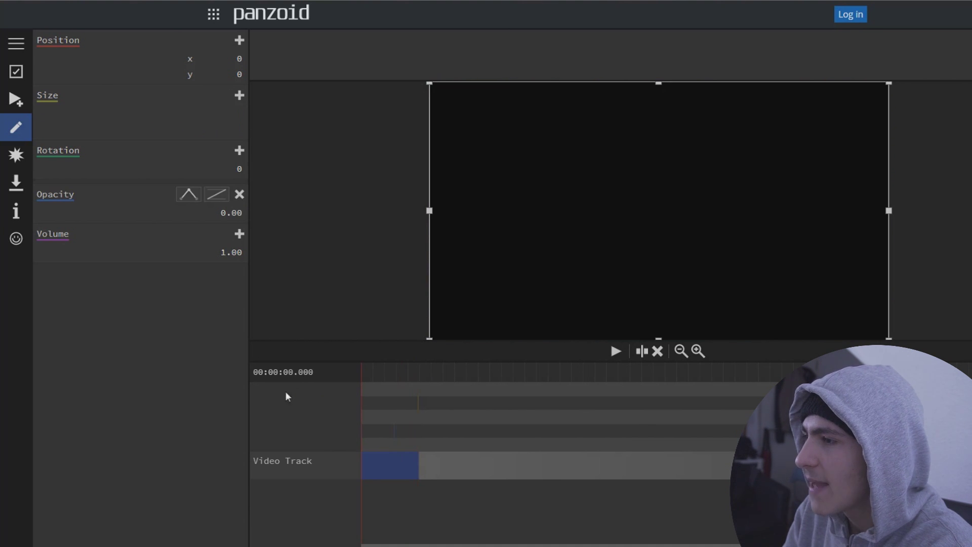
{"action": "left_click", "coordinate": [239, 96]}
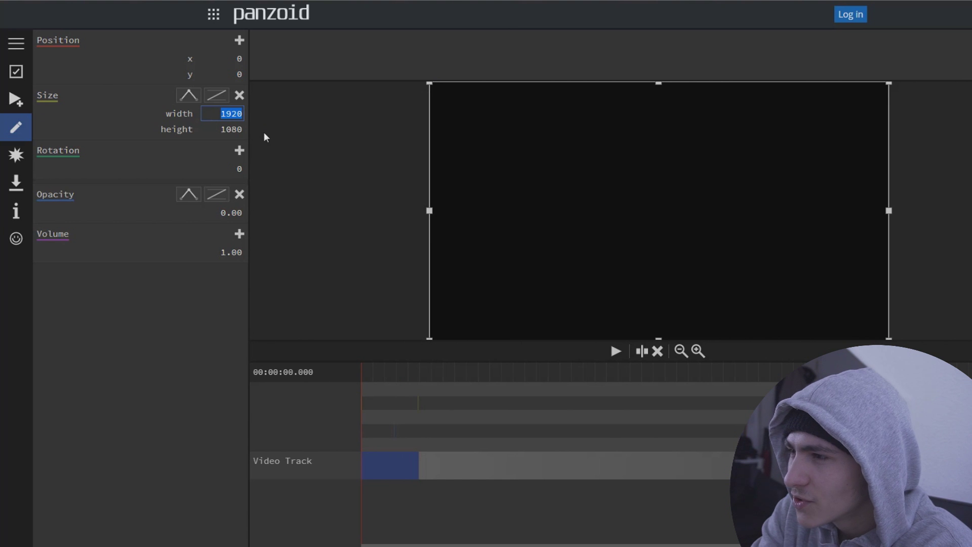
{"action": "type", "text": "1280"}
{"action": "key", "text": "Tab"}
{"action": "type", "text": "720"}
{"action": "key", "text": "Return"}
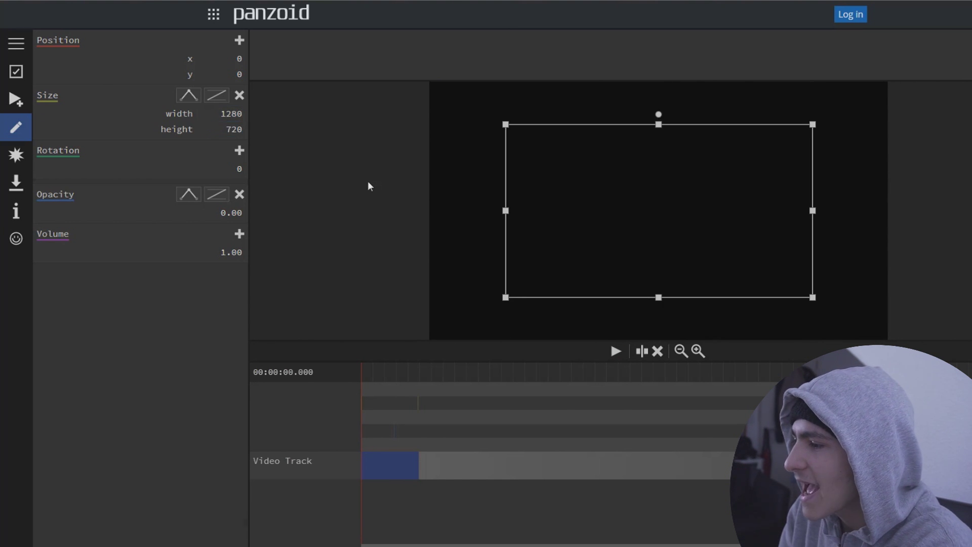
- Play back the zoom-in and step to just before the piece's end
{"action": "key", "text": "space"}
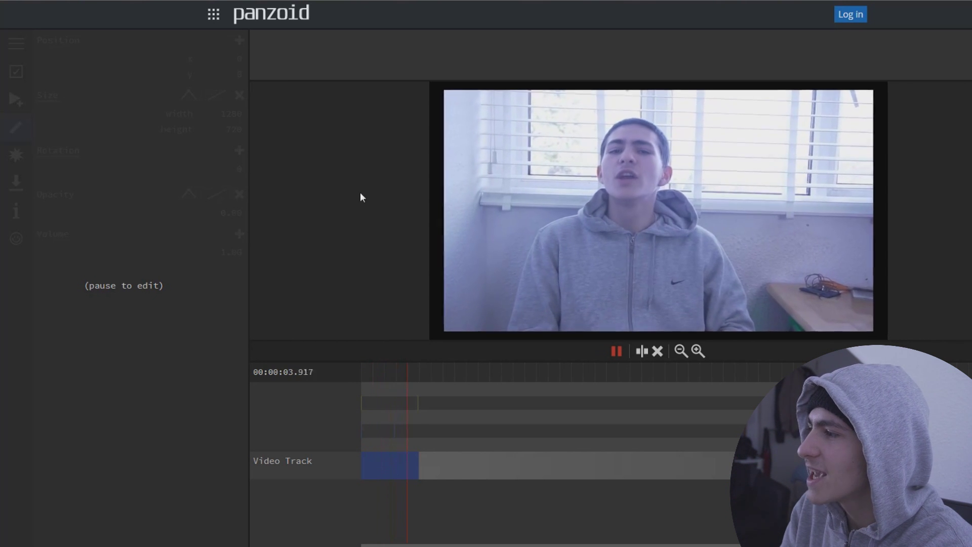
{"action": "left_click_drag", "start_coordinate": [415, 368], "coordinate": [418, 399]}
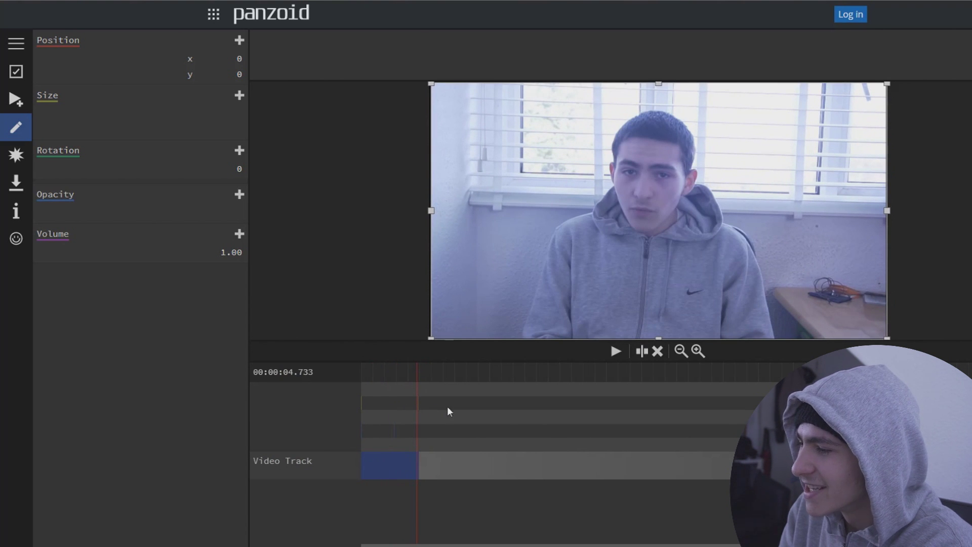
{"action": "key", "text": "Right"}
- Preview from the start, then restore the deleted clip with Ctrl+Z
{"action": "left_click_drag", "start_coordinate": [415, 372], "coordinate": [360, 388]}
{"action": "key", "text": "space"}
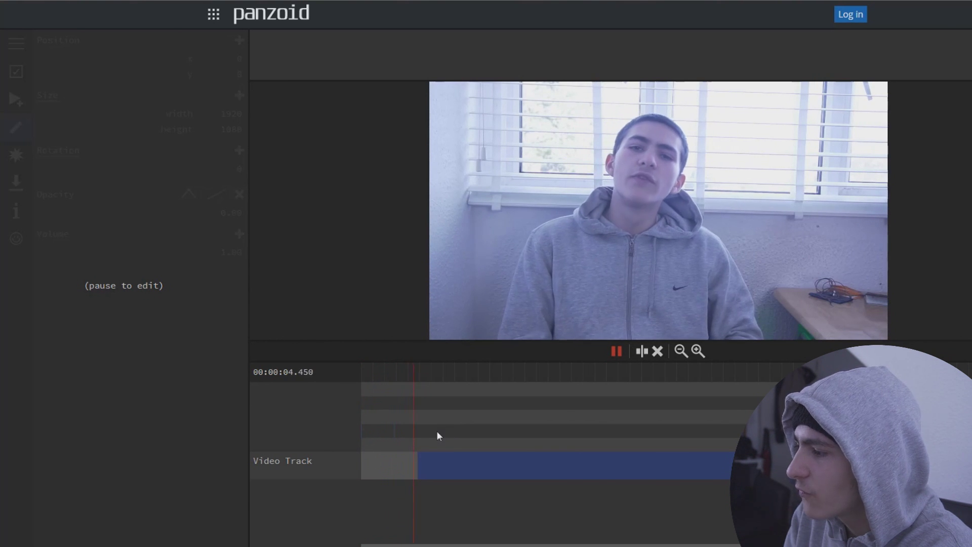
{"action": "key", "text": "space"}
{"action": "left_click", "coordinate": [418, 373]}
{"action": "key", "text": "Delete"}
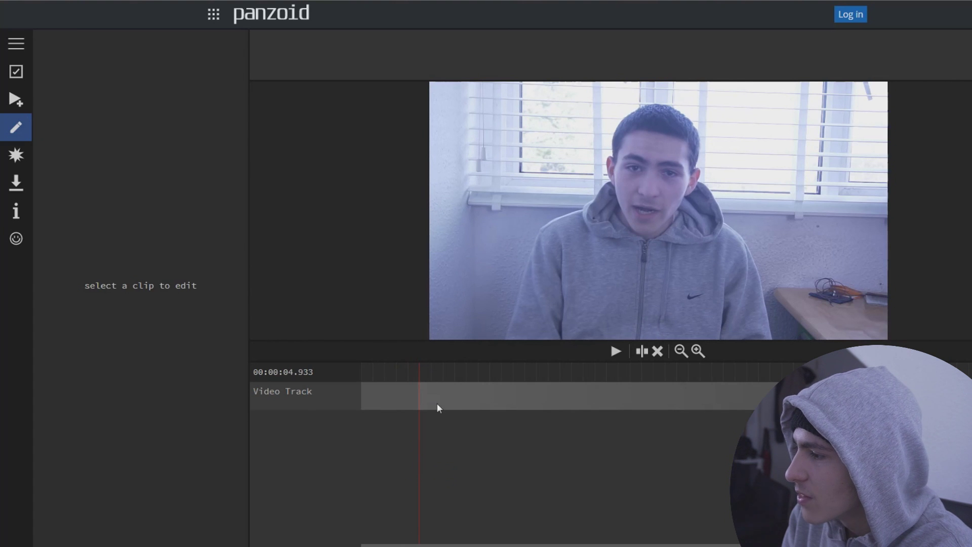
{"action": "key", "text": "ctrl+z"}
- Add Size keyframes to the second piece at 14.000 s and 4.967 s
{"action": "left_click", "coordinate": [420, 370]}
{"action": "left_click_drag", "start_coordinate": [419, 373], "coordinate": [525, 392]}
{"action": "left_click", "coordinate": [239, 95]}
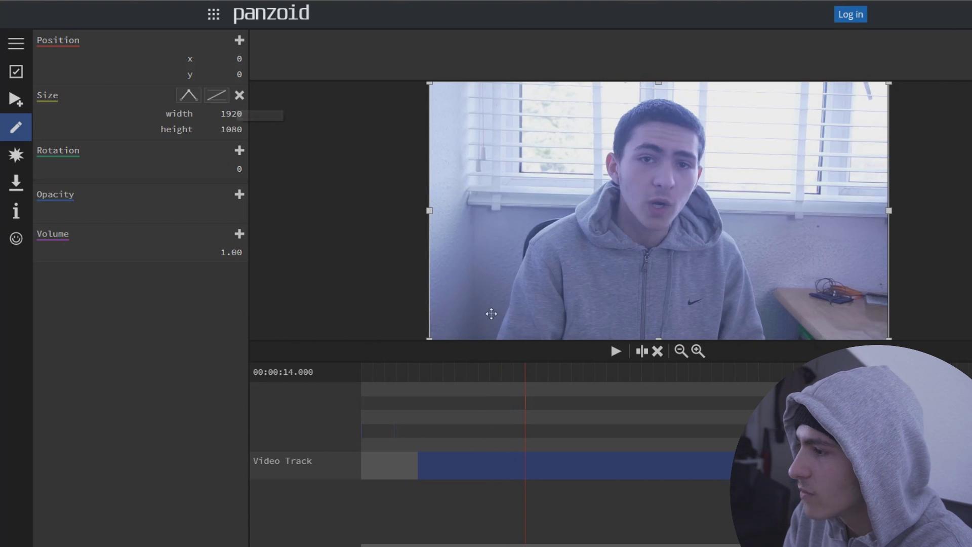
{"action": "left_click", "coordinate": [419, 373]}
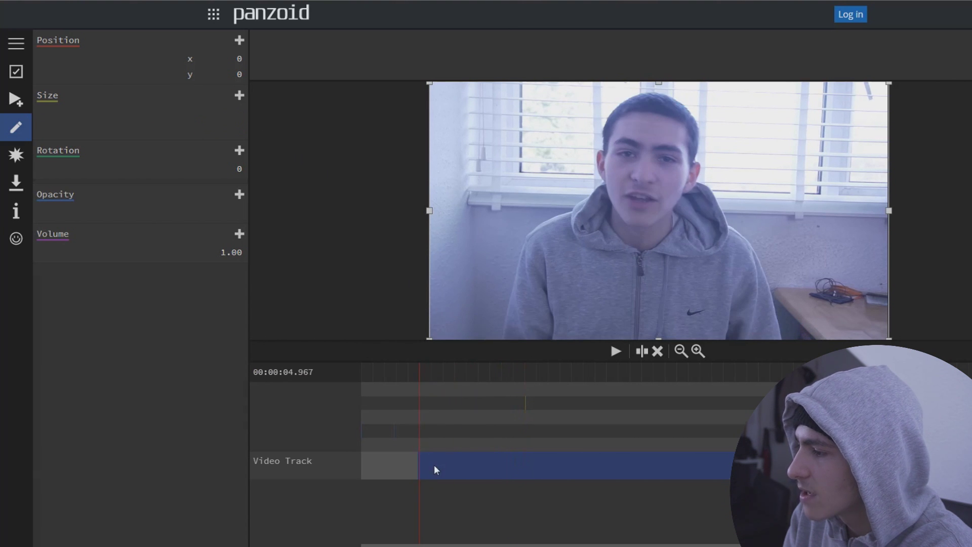
{"action": "left_click", "coordinate": [432, 400]}
{"action": "left_click", "coordinate": [424, 389]}
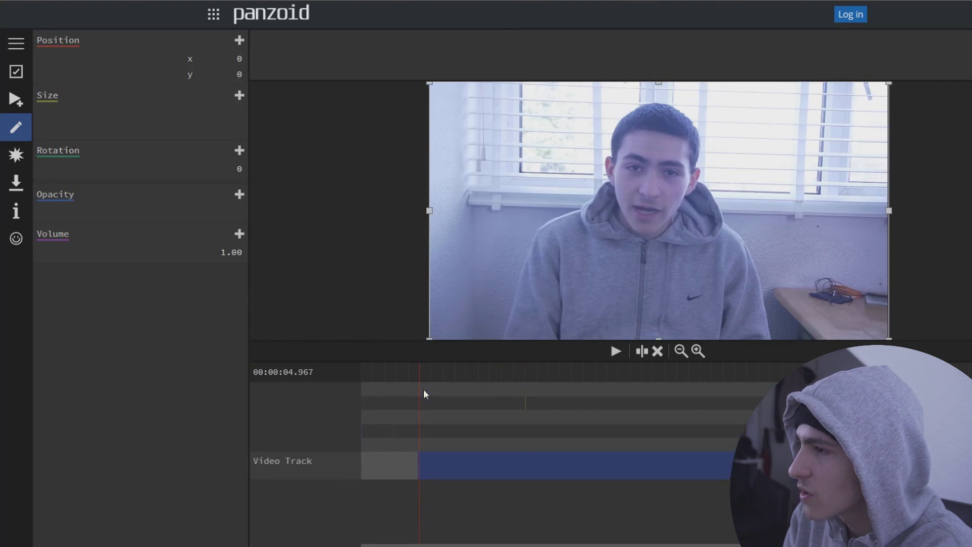
{"action": "left_click", "coordinate": [239, 96]}
{"action": "left_click", "coordinate": [234, 116]}
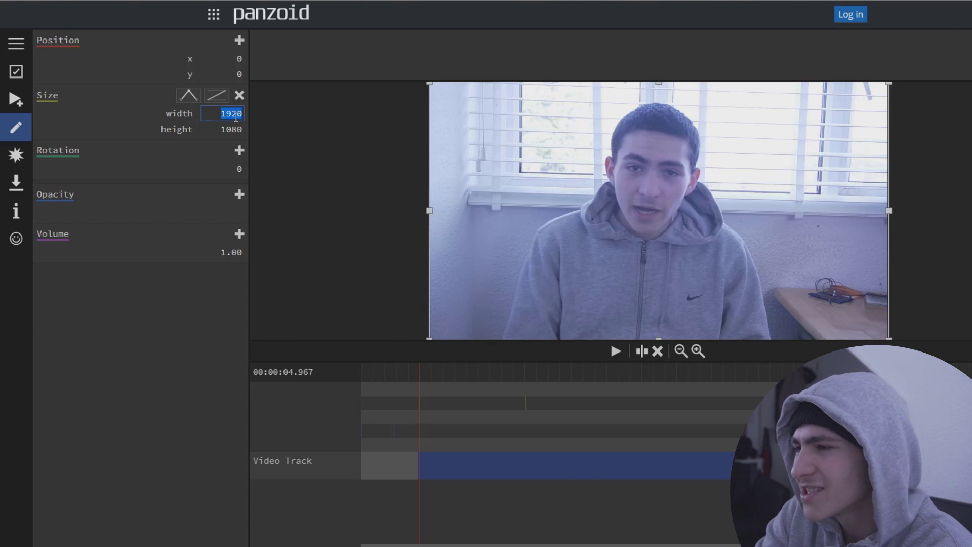
- Set the 4.967 s size keyframe to 3800 by 2400 and play back the zoom-out
{"action": "type", "text": "3800"}
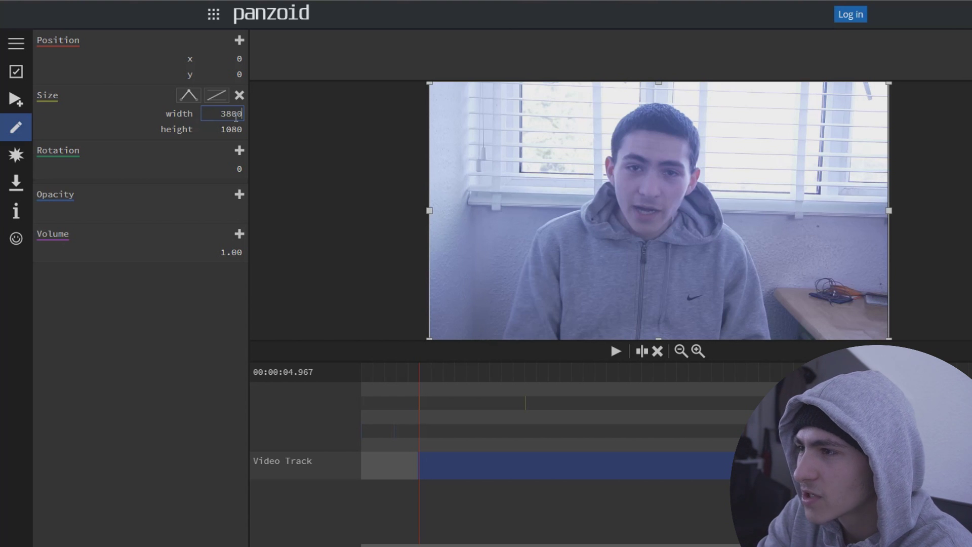
{"action": "key", "text": "Return"}
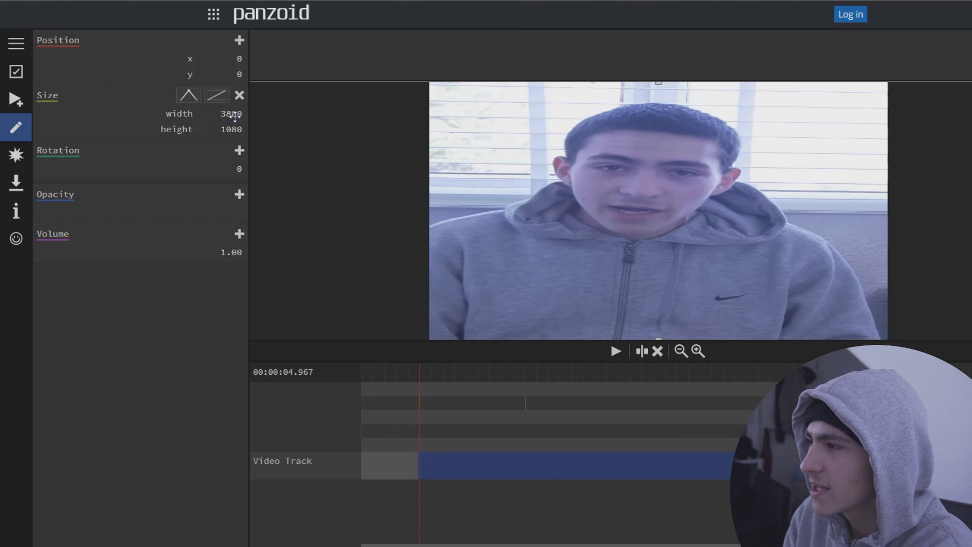
{"action": "left_click", "coordinate": [230, 129]}
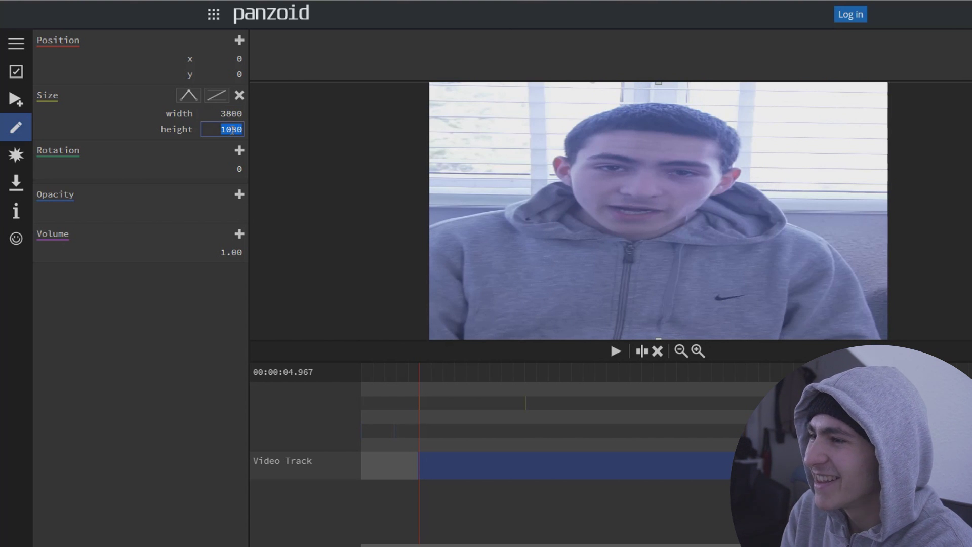
{"action": "type", "text": "24"}
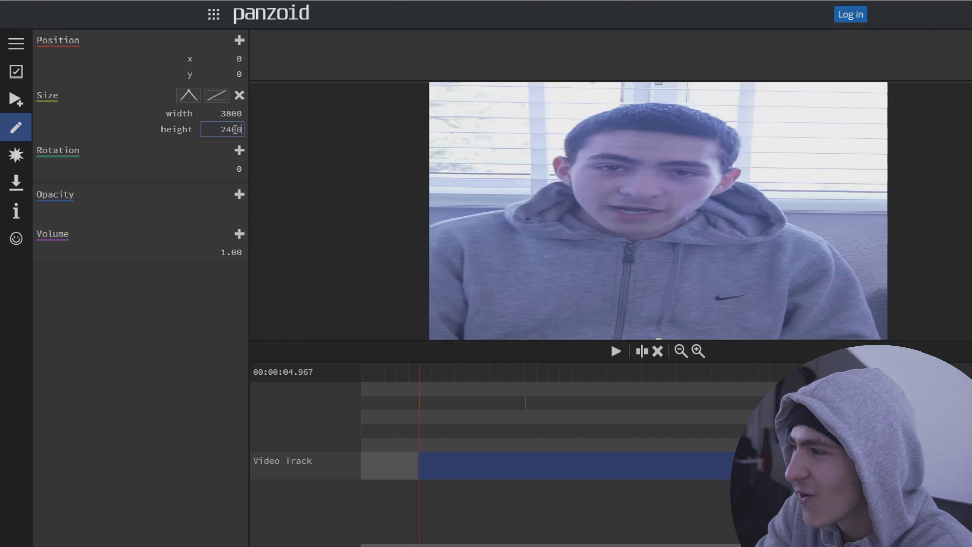
{"action": "type", "text": "00"}
{"action": "key", "text": "Return"}
{"action": "key", "text": "space"}
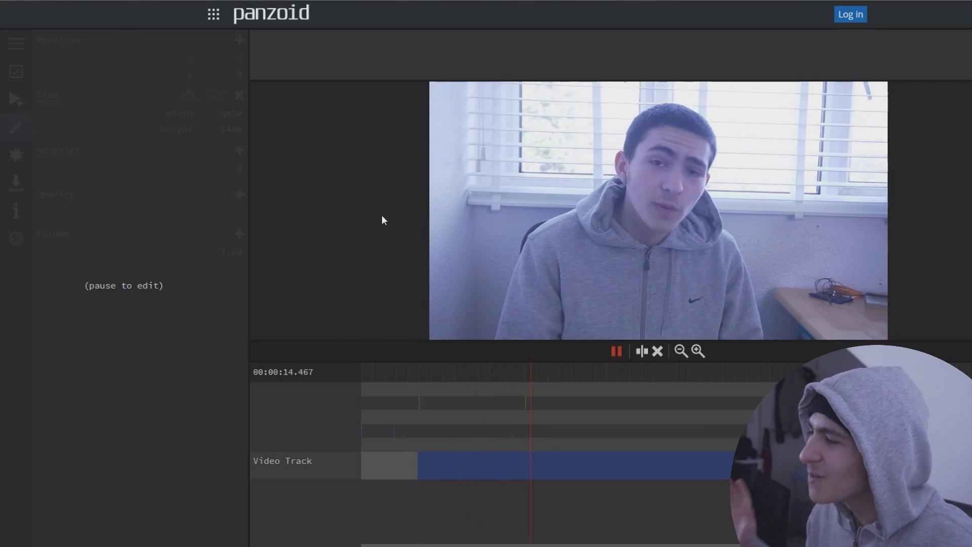
{"action": "key", "text": "space"}
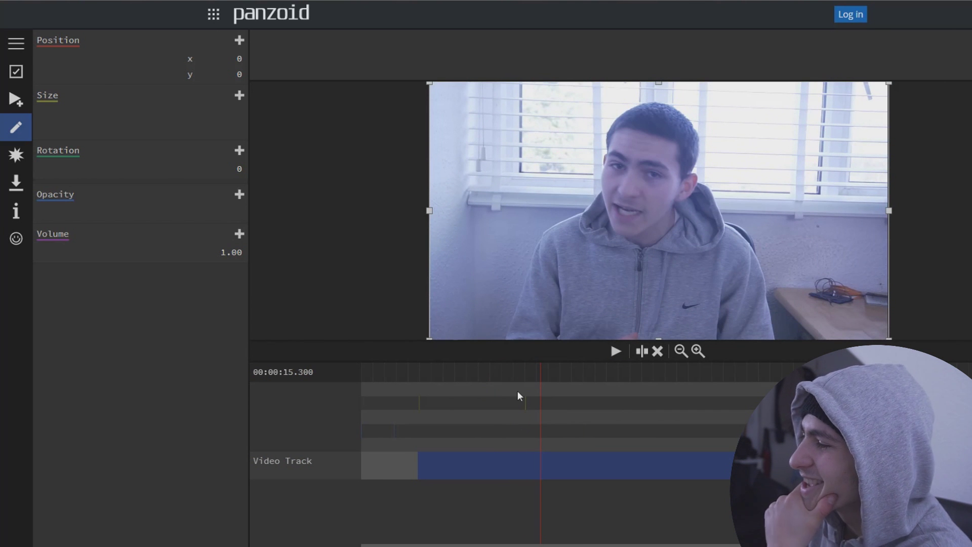
- Split the clip at about 14.267 s and select the right-hand piece
{"action": "left_click_drag", "start_coordinate": [488, 375], "coordinate": [527, 476]}
{"action": "left_click", "coordinate": [529, 475]}
{"action": "left_click", "coordinate": [544, 400]}
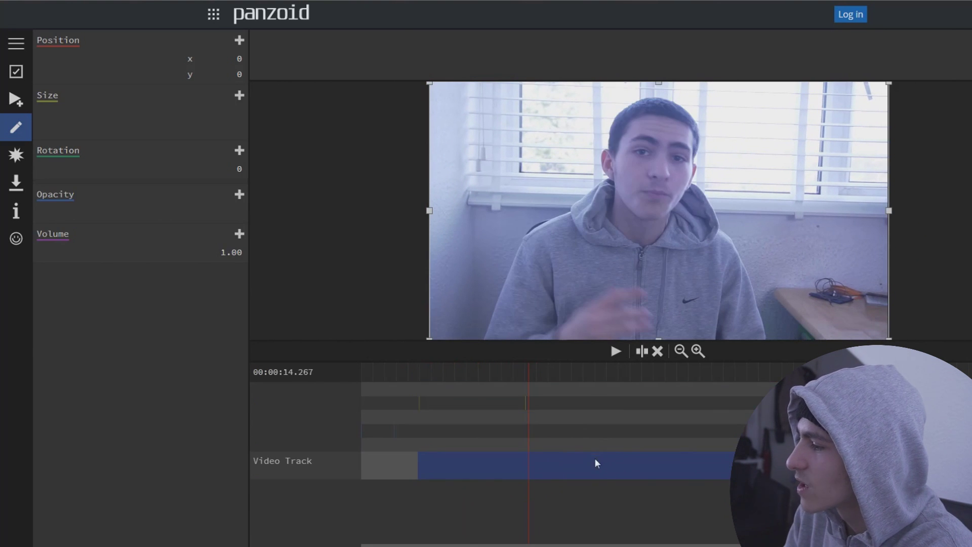
{"action": "key", "text": "Delete"}
{"action": "left_click", "coordinate": [535, 381]}
{"action": "left_click", "coordinate": [551, 456]}
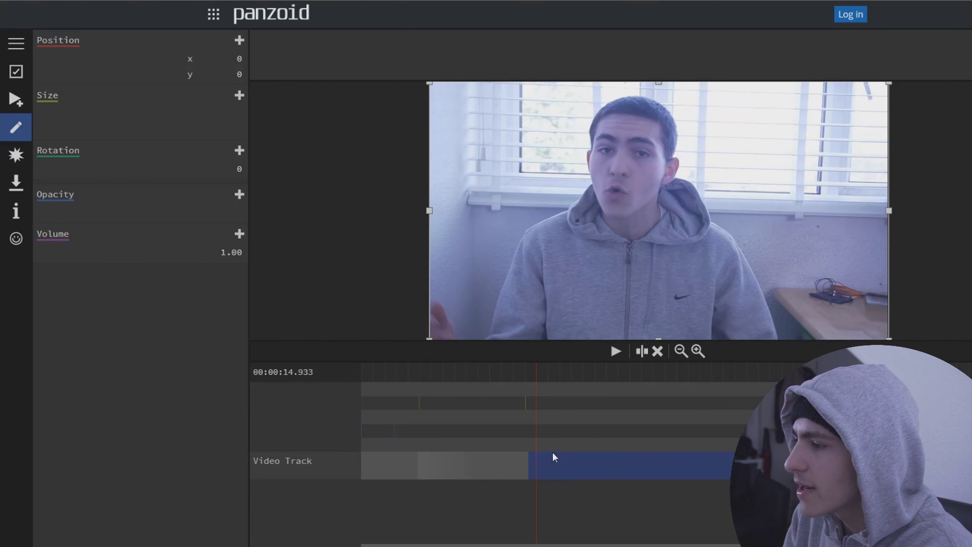
{"action": "left_click", "coordinate": [16, 99]}
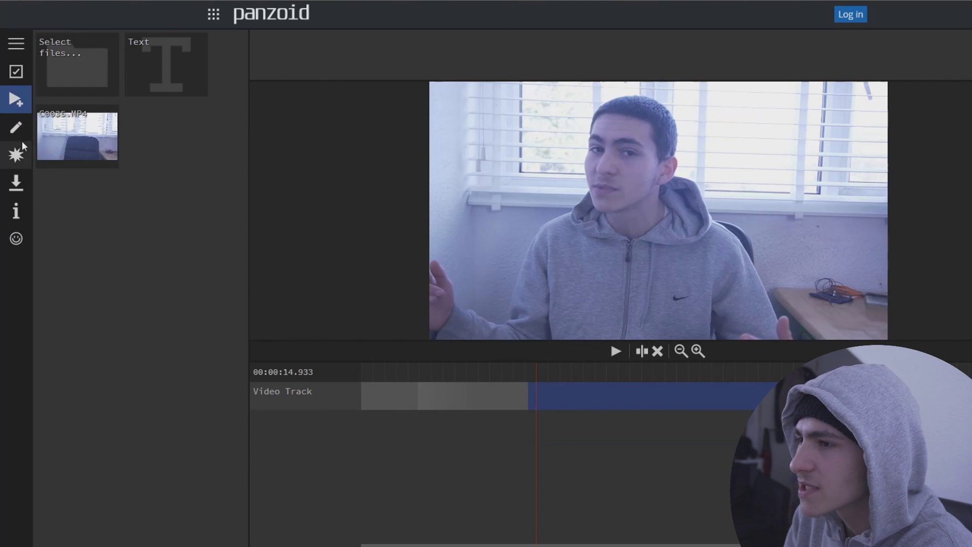
{"action": "left_click", "coordinate": [16, 155]}
- Add a Chroma Key effect and set its key colour to dark green
{"action": "left_click", "coordinate": [144, 47]}
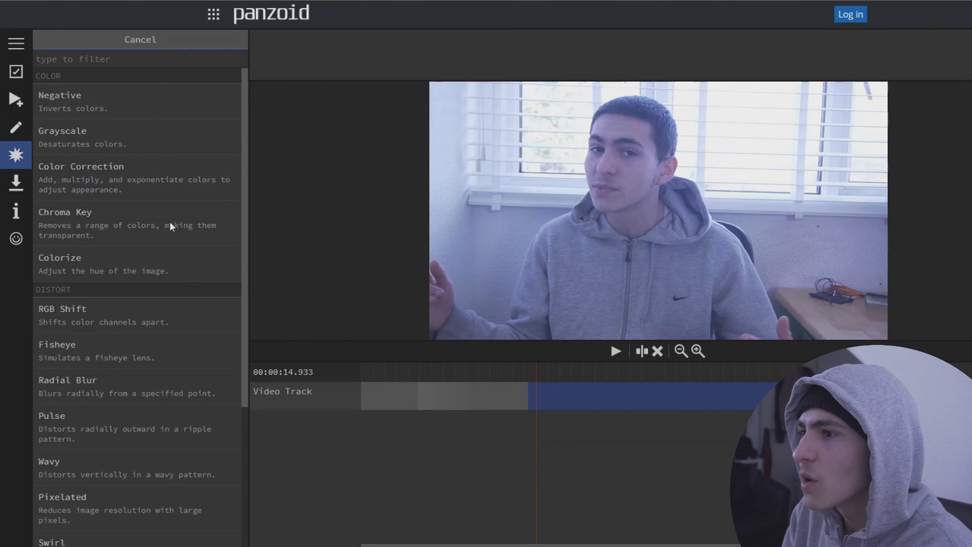
{"action": "left_click", "coordinate": [135, 214]}
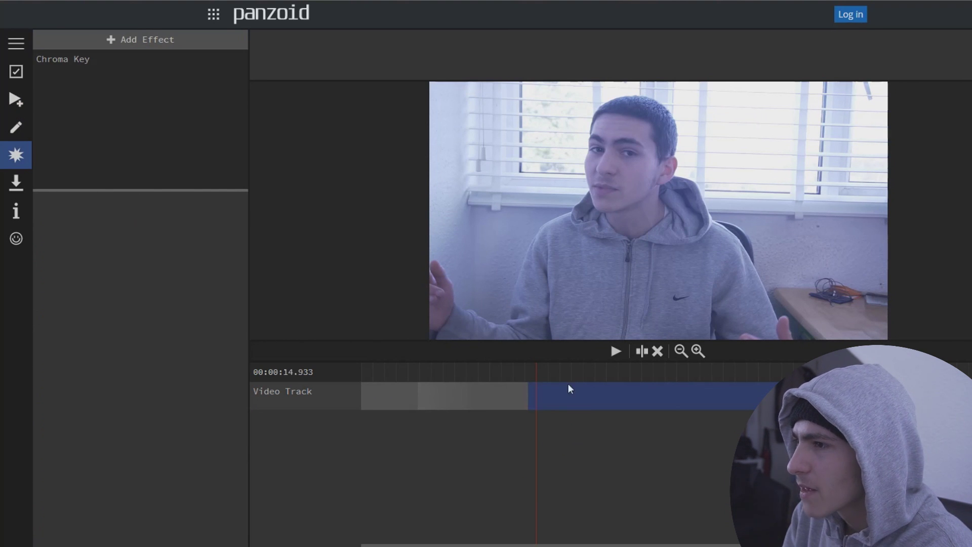
{"action": "left_click", "coordinate": [166, 60]}
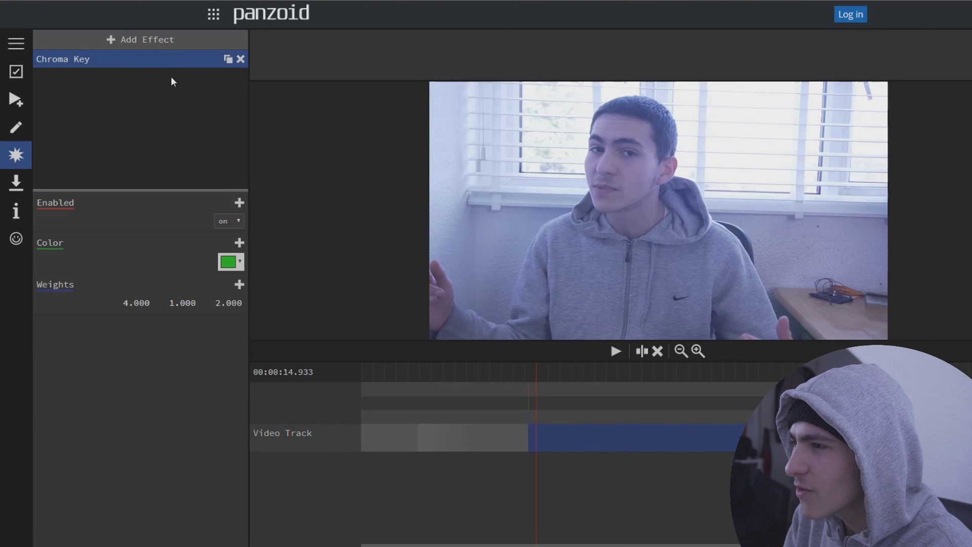
{"action": "left_click", "coordinate": [229, 263]}
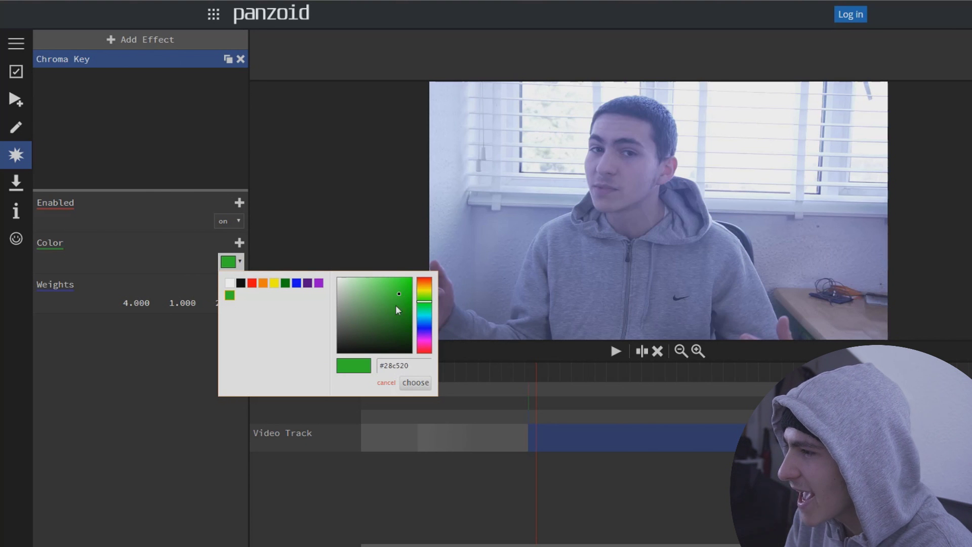
{"action": "left_click", "coordinate": [229, 282]}
{"action": "mouse_move", "coordinate": [338, 299]}
{"action": "left_mouse_down"}
{"action": "mouse_move", "coordinate": [351, 336]}
{"action": "mouse_move", "coordinate": [384, 322]}
{"action": "left_mouse_up"}
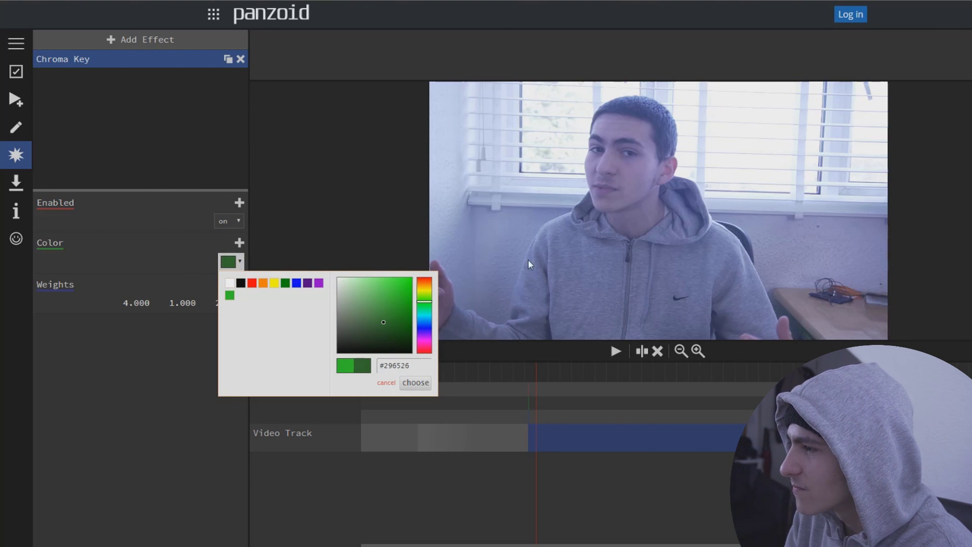
{"action": "left_click", "coordinate": [416, 383]}
- Shift the key colour to a greyer green with a keyframe, then delete Chroma Key
{"action": "left_click", "coordinate": [237, 262]}
{"action": "left_click_drag", "start_coordinate": [393, 321], "coordinate": [351, 321]}
{"action": "left_click", "coordinate": [193, 264]}
{"action": "left_click", "coordinate": [240, 244]}
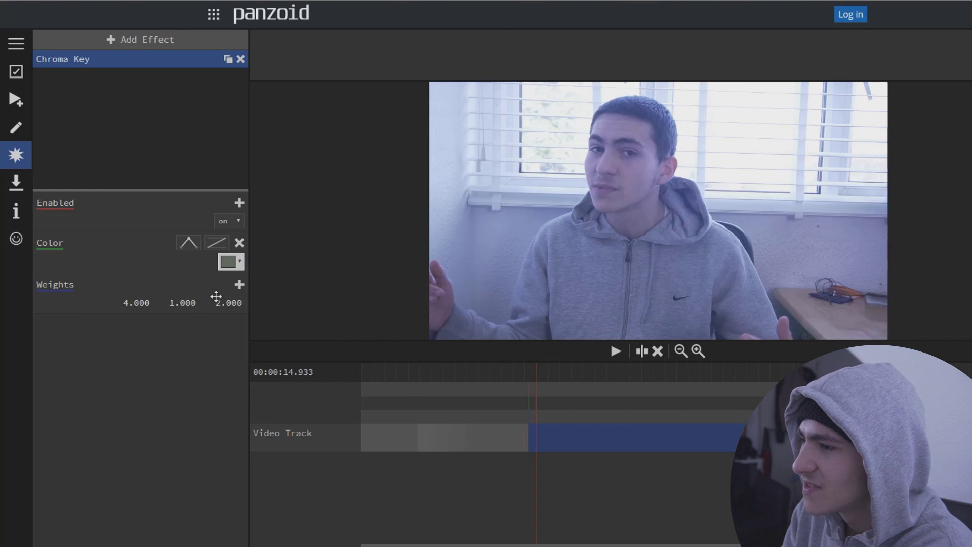
{"action": "left_click", "coordinate": [241, 60]}
{"action": "left_click", "coordinate": [157, 45]}
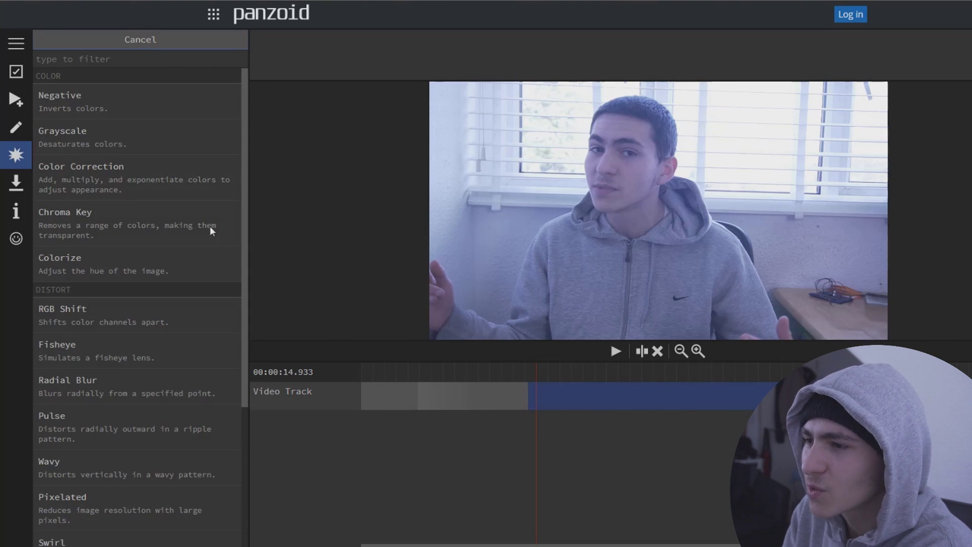
- Add Fisheye at amount 41.4, keyframing Amount 2.2 at 25.333 seconds
{"action": "left_click", "coordinate": [132, 357]}
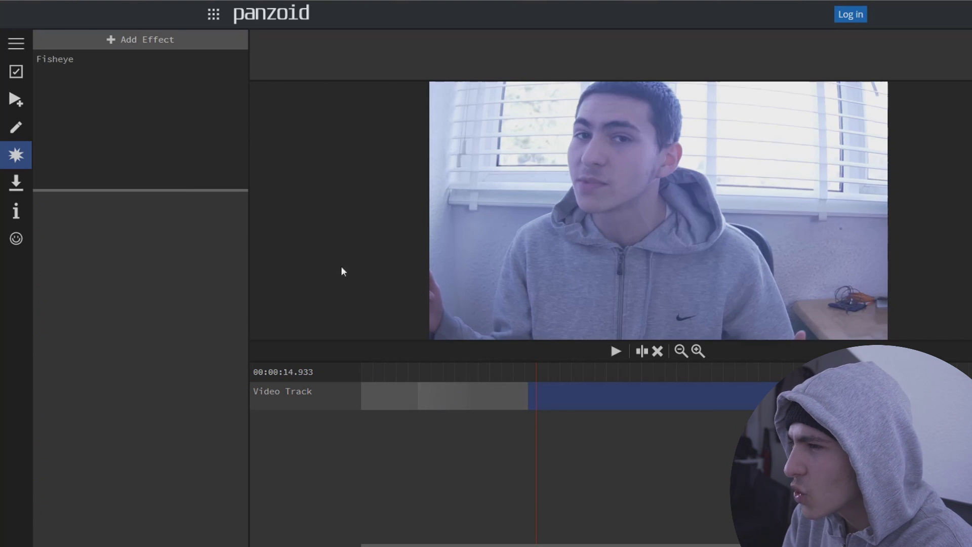
{"action": "left_click", "coordinate": [55, 59]}
{"action": "left_click_drag", "start_coordinate": [226, 260], "coordinate": [241, 245]}
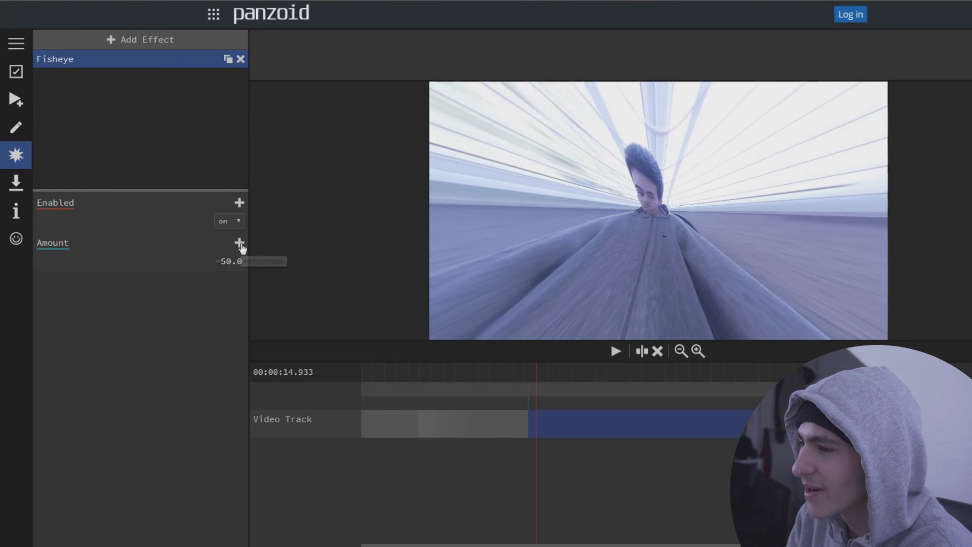
{"action": "left_click_drag", "start_coordinate": [538, 374], "coordinate": [658, 374]}
{"action": "left_click", "coordinate": [240, 244]}
{"action": "left_click_drag", "start_coordinate": [230, 261], "coordinate": [560, 351]}
- Preview the fisheye from 13.167 s to 27.7 s, then remove the Fisheye effect
{"action": "left_click", "coordinate": [516, 366]}
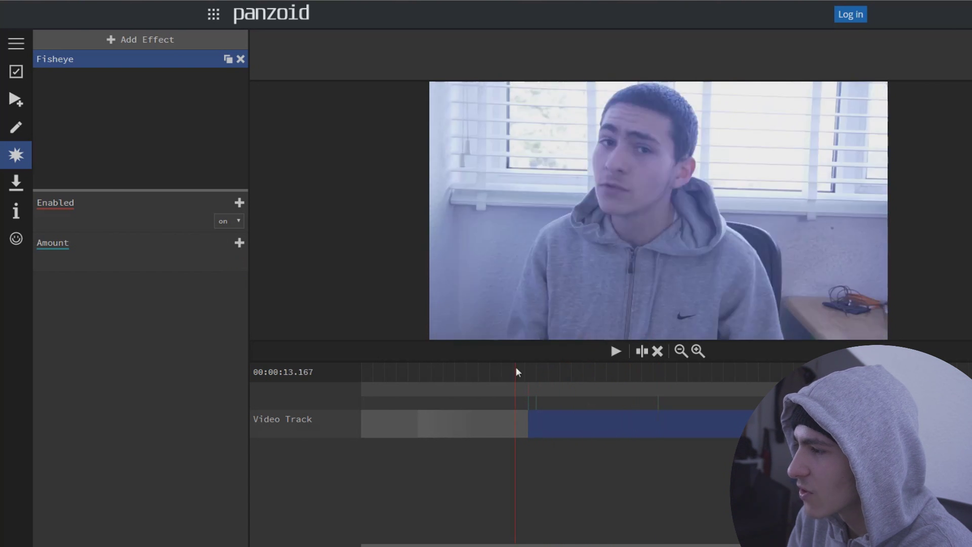
{"action": "key", "text": "space"}
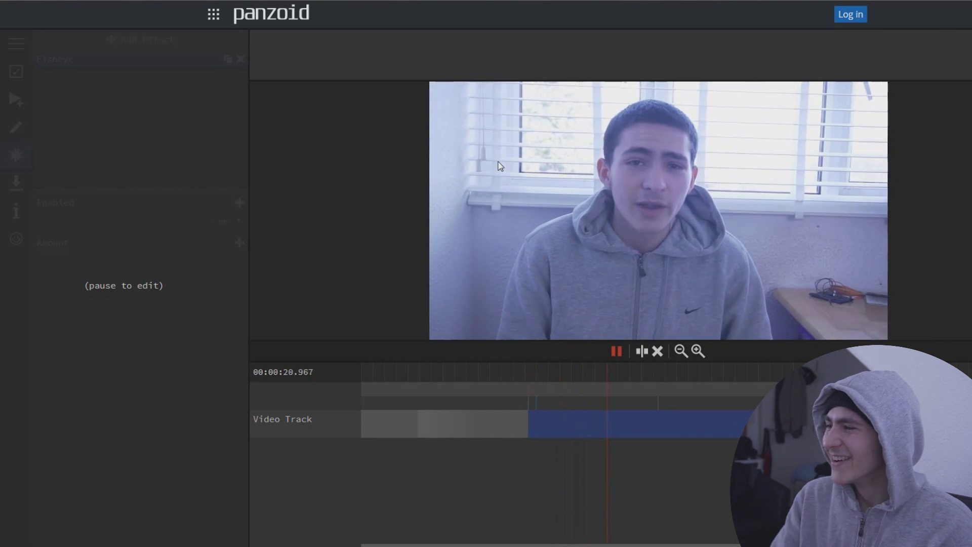
{"action": "left_click", "coordinate": [617, 351]}
{"action": "left_click", "coordinate": [616, 351]}
{"action": "key", "text": "space"}
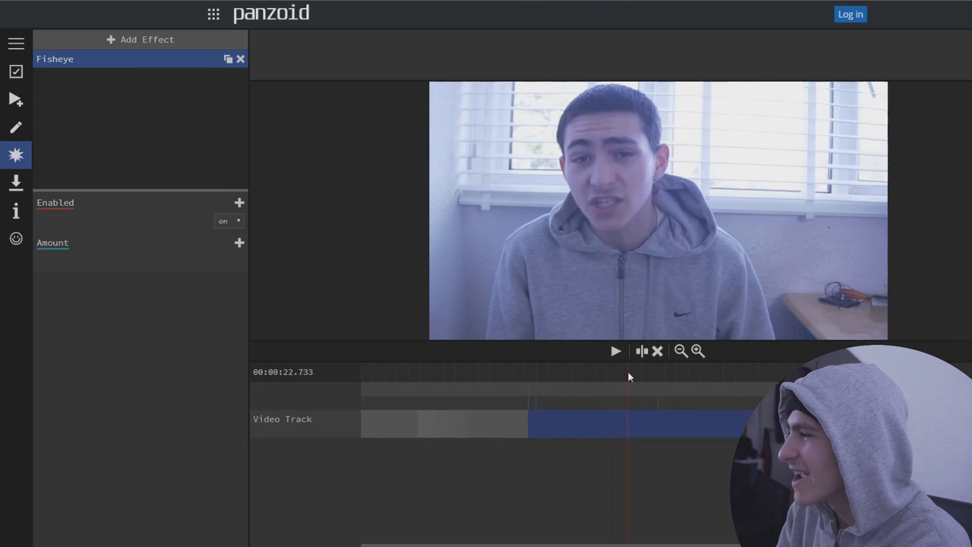
{"action": "key", "text": "space"}
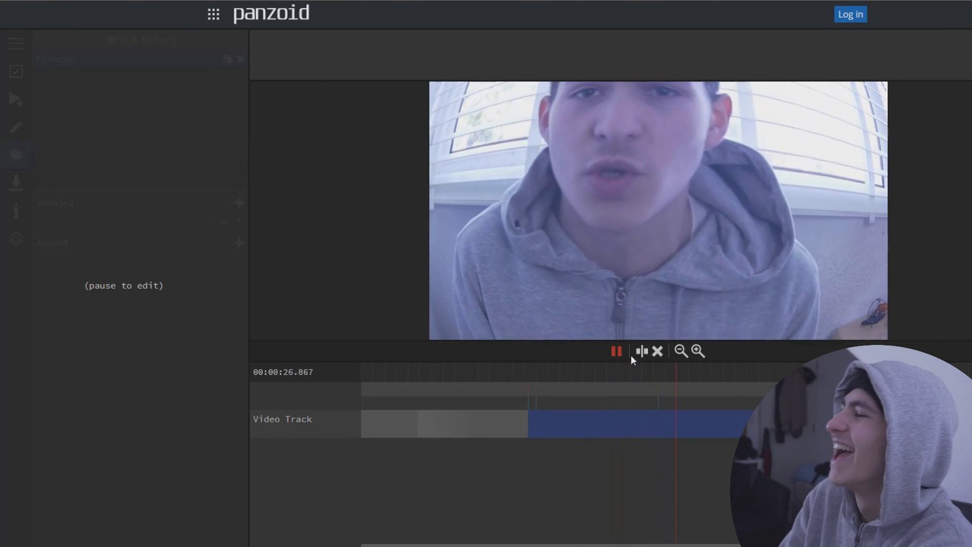
{"action": "left_click", "coordinate": [626, 353]}
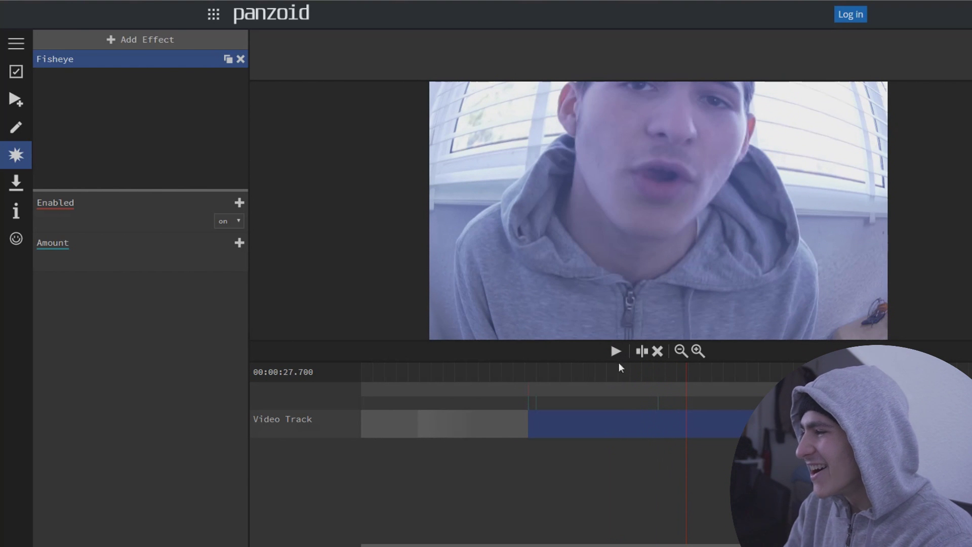
{"action": "left_click", "coordinate": [241, 59]}
- Split the clip at the playhead and select the piece after the cut
{"action": "left_click", "coordinate": [632, 456]}
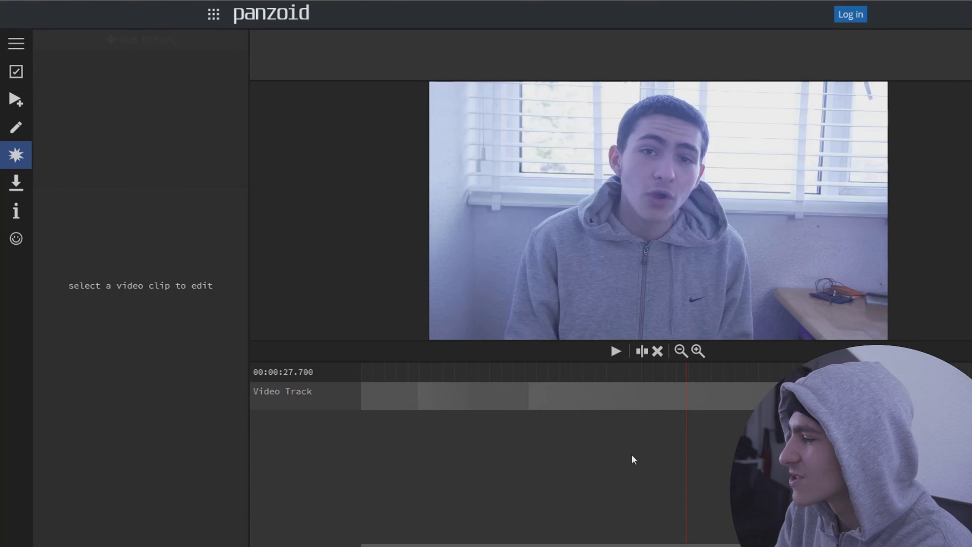
{"action": "left_click", "coordinate": [689, 396]}
{"action": "key", "text": "s"}
{"action": "left_click", "coordinate": [682, 394]}
{"action": "left_click", "coordinate": [707, 396]}
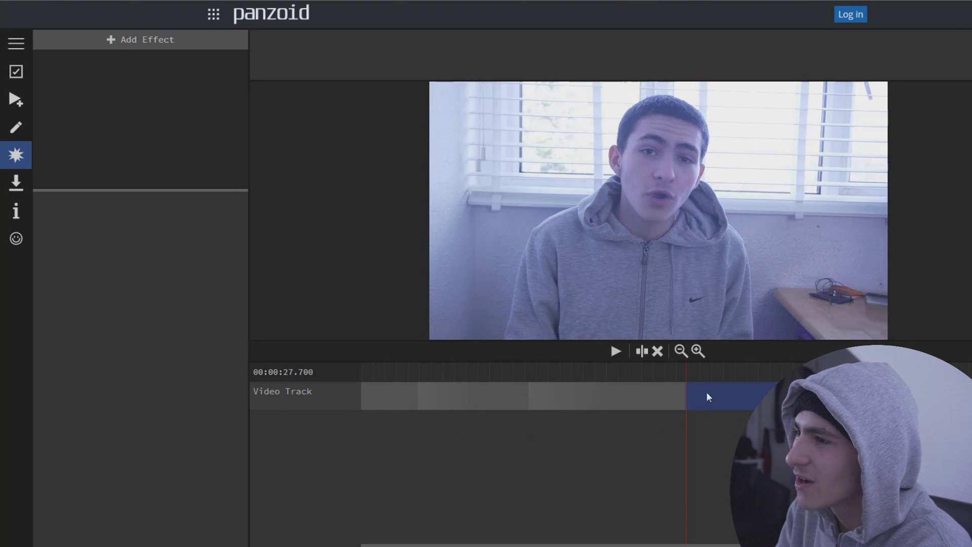
- Add a Fisheye effect to that piece with amount about 50
{"action": "left_click", "coordinate": [152, 40]}
{"action": "scroll", "coordinate": [145, 313], "scroll_direction": "down", "scroll_amount": 5}
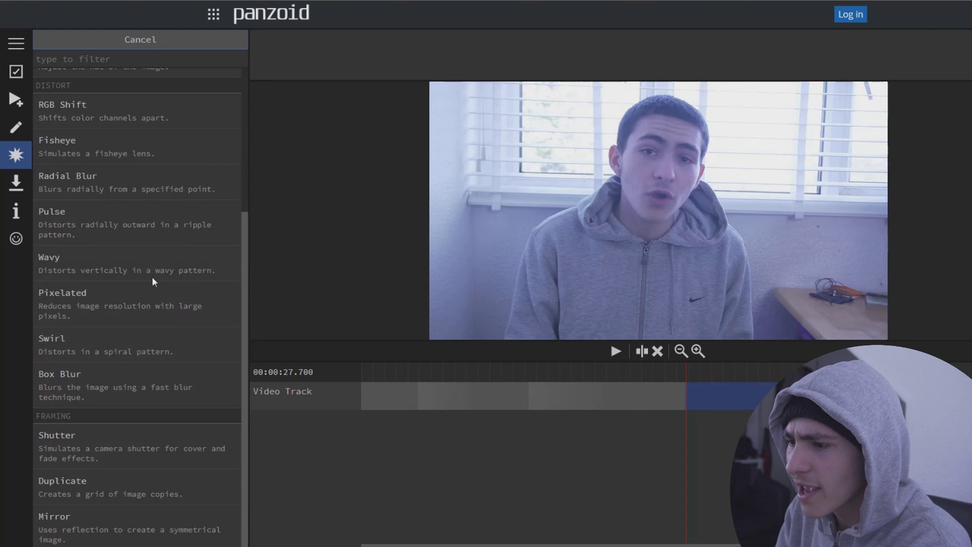
{"action": "scroll", "coordinate": [131, 266], "scroll_direction": "up", "scroll_amount": 2}
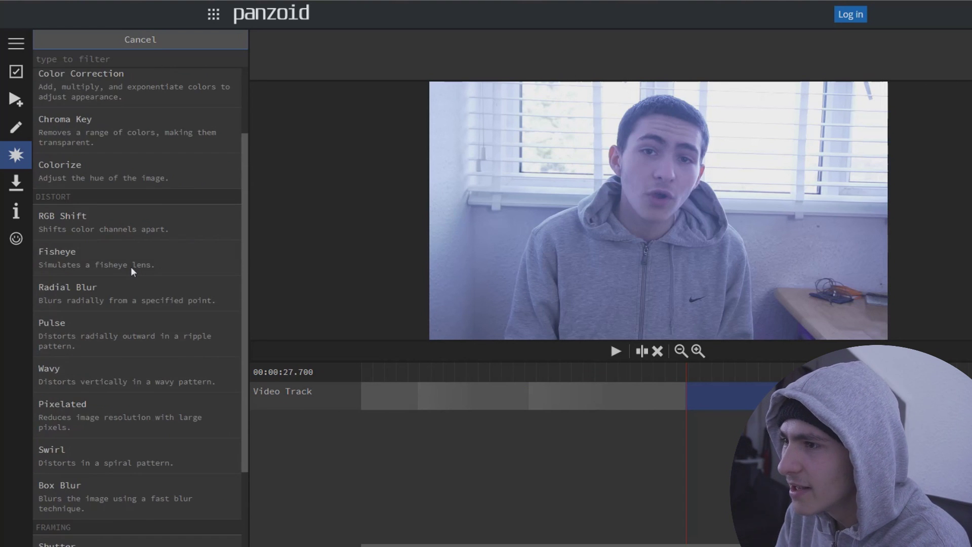
{"action": "left_click", "coordinate": [132, 252]}
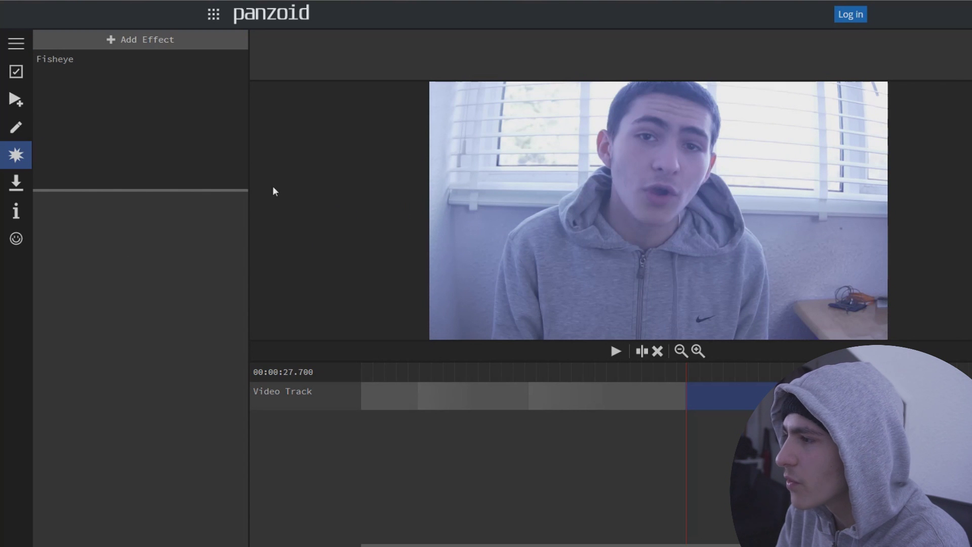
{"action": "left_click", "coordinate": [126, 63]}
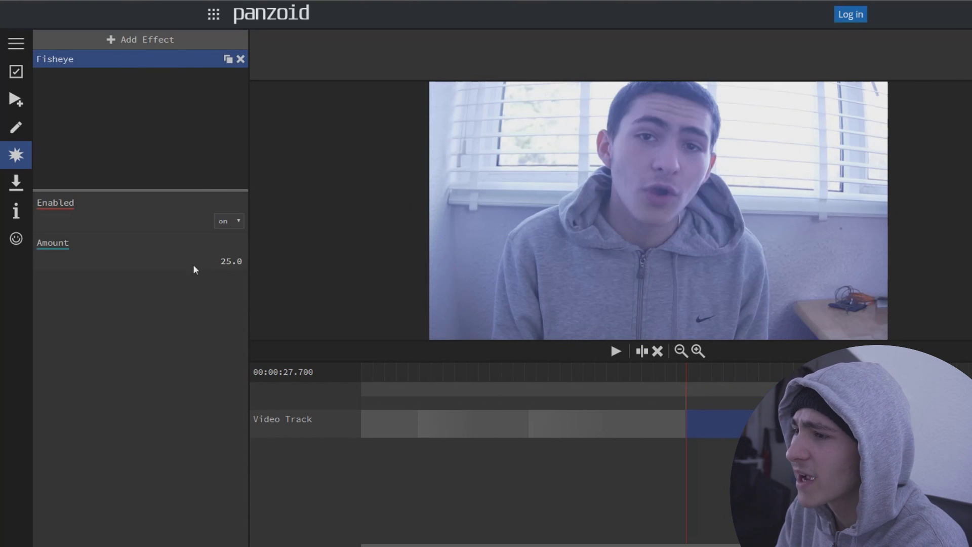
{"action": "left_click_drag", "start_coordinate": [226, 262], "coordinate": [350, 272]}
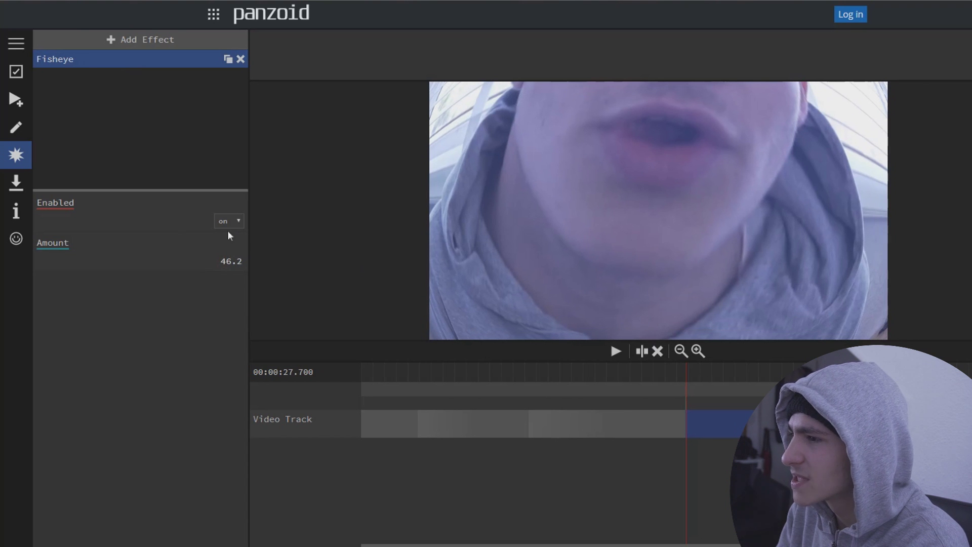
{"action": "left_click_drag", "start_coordinate": [236, 261], "coordinate": [262, 261]}
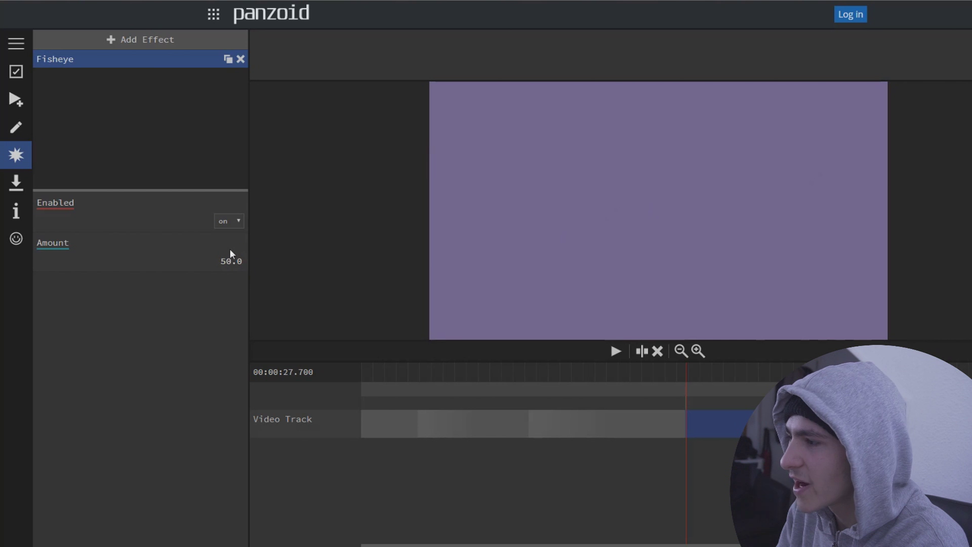
- Preview the fisheye, replaying the transition around the cut
{"action": "left_click", "coordinate": [693, 416]}
{"action": "left_click", "coordinate": [725, 407]}
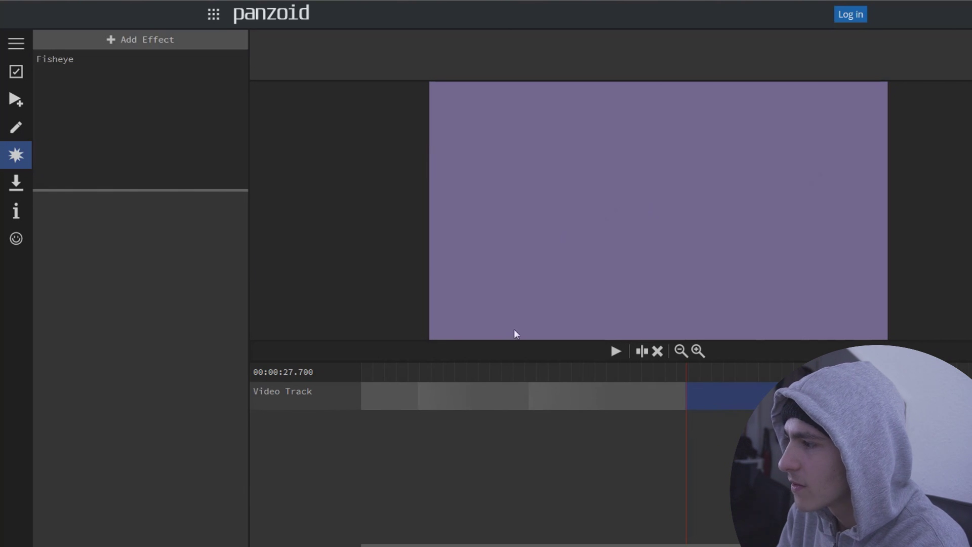
{"action": "key", "text": "space"}
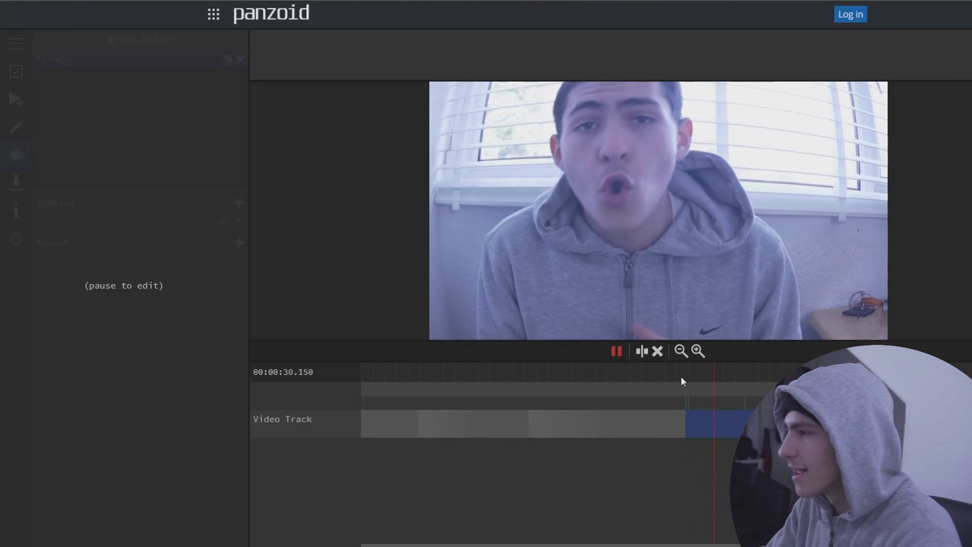
{"action": "key", "text": "space"}
{"action": "left_click", "coordinate": [681, 381]}
{"action": "key", "text": "space"}
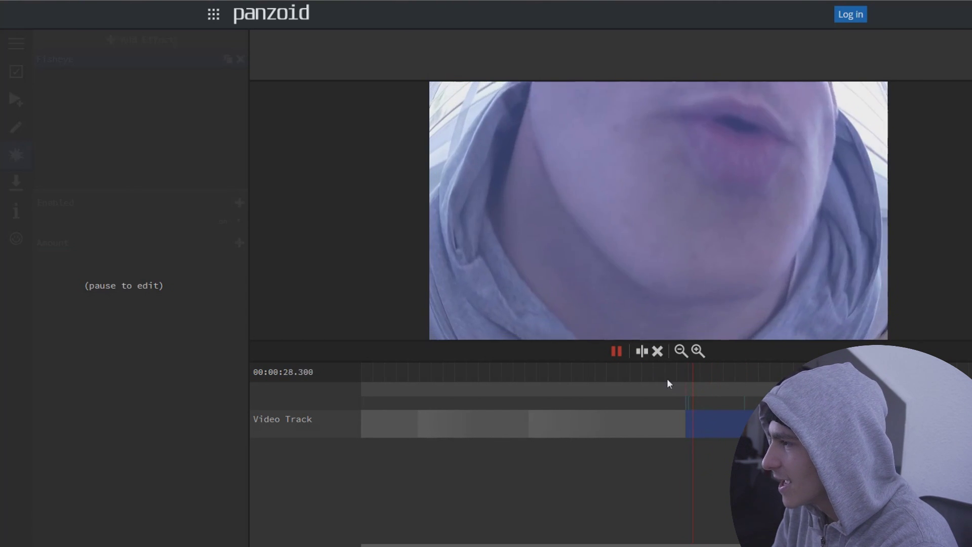
{"action": "left_click", "coordinate": [685, 369]}
{"action": "key", "text": "space"}
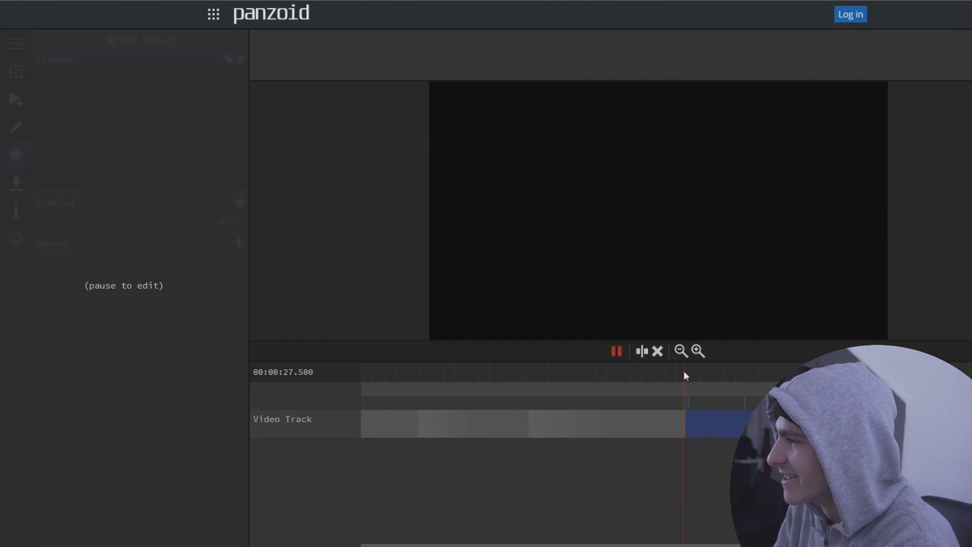
{"action": "key", "text": "space"}
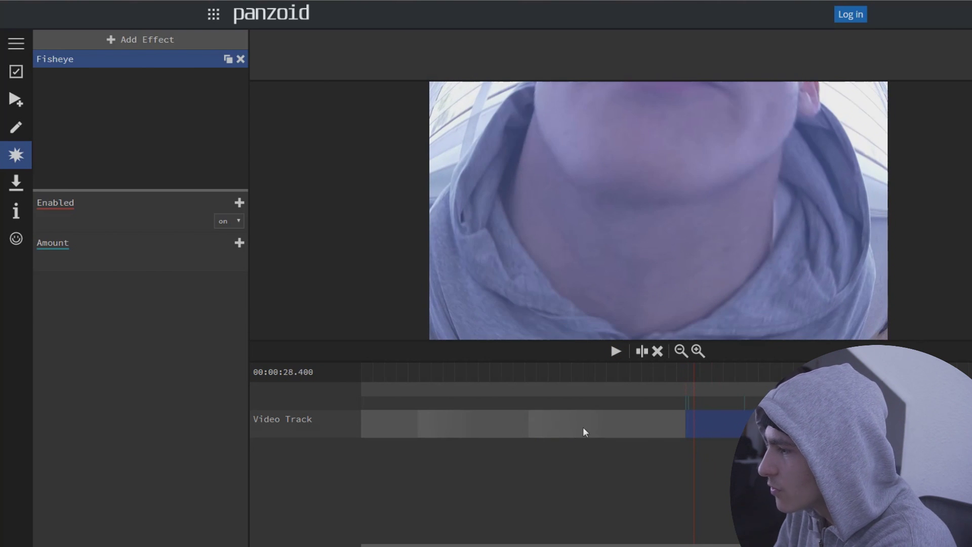
- Delete the three earlier clip pieces from the Video Track
{"action": "left_click", "coordinate": [583, 427]}
{"action": "key", "text": "Delete"}
{"action": "left_click", "coordinate": [472, 392]}
{"action": "key", "text": "Delete"}
{"action": "left_click", "coordinate": [390, 389]}
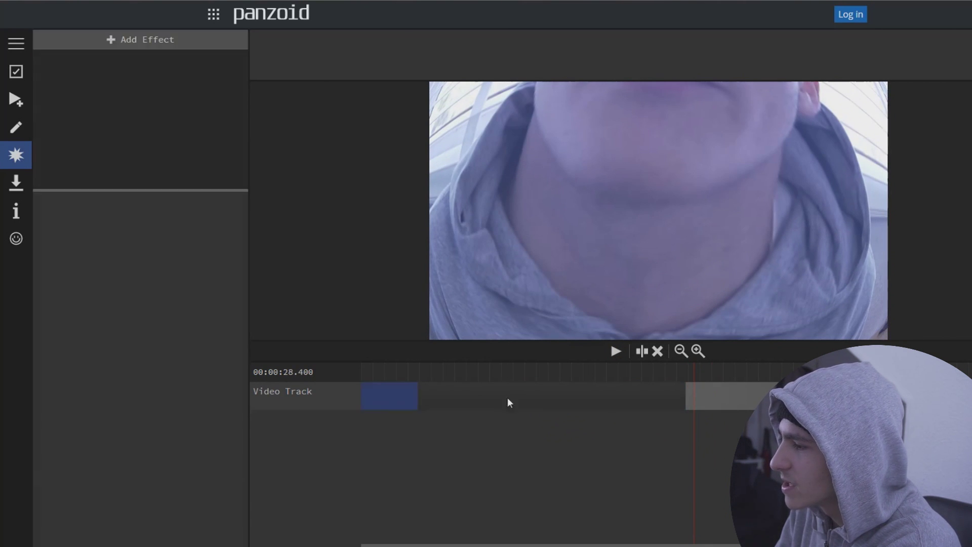
{"action": "key", "text": "Delete"}
- Move the remaining clip to the track start, replay it, and show its property settings
{"action": "left_click_drag", "start_coordinate": [732, 386], "coordinate": [354, 395]}
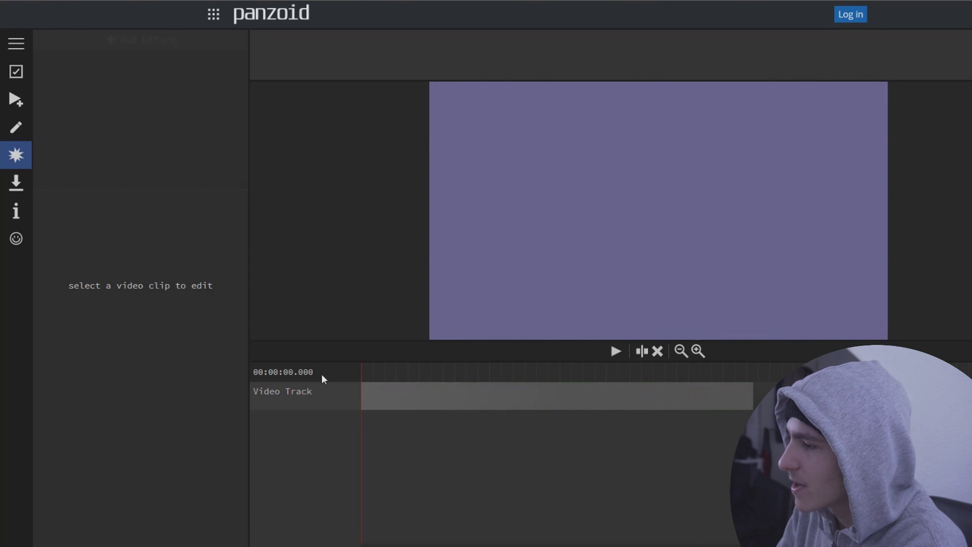
{"action": "key", "text": "space"}
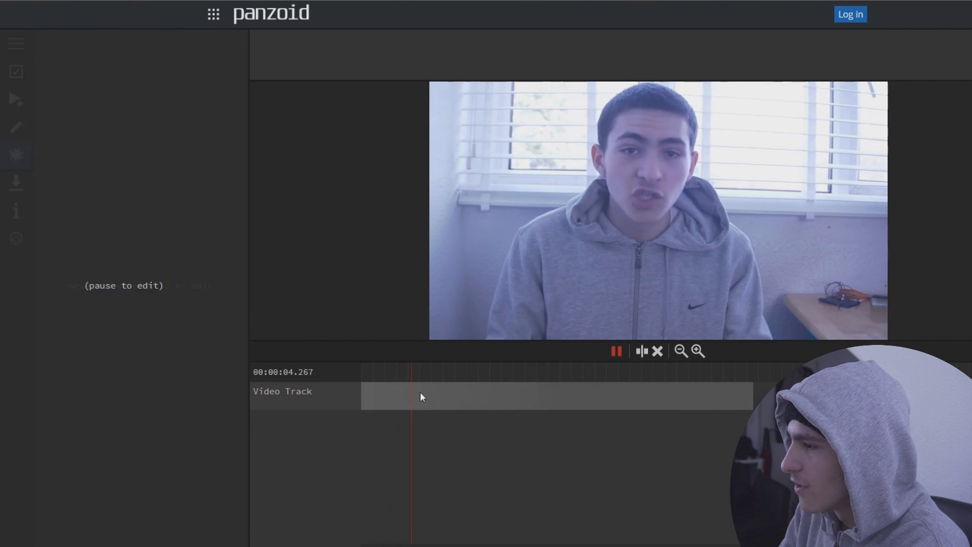
{"action": "key", "text": "space"}
{"action": "left_click_drag", "start_coordinate": [414, 375], "coordinate": [408, 374]}
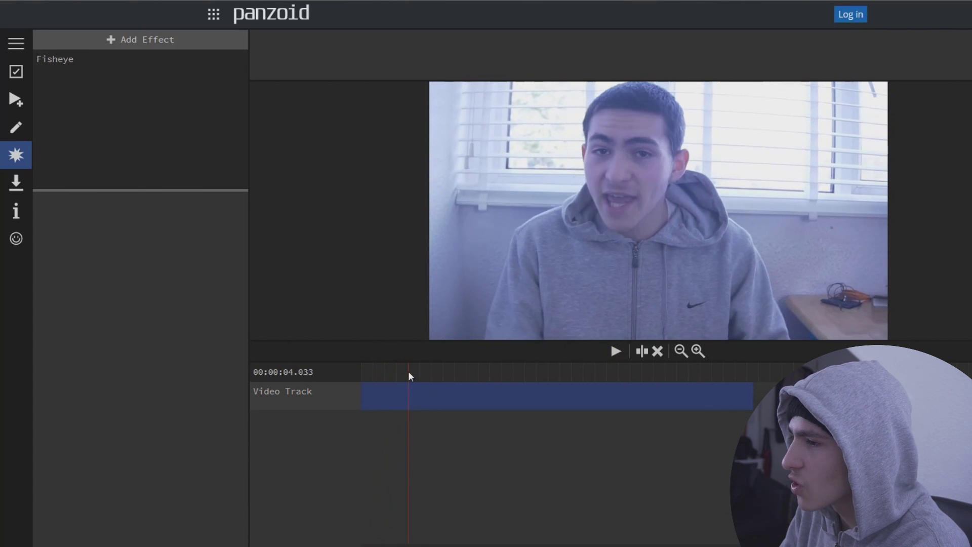
{"action": "left_click", "coordinate": [15, 99]}
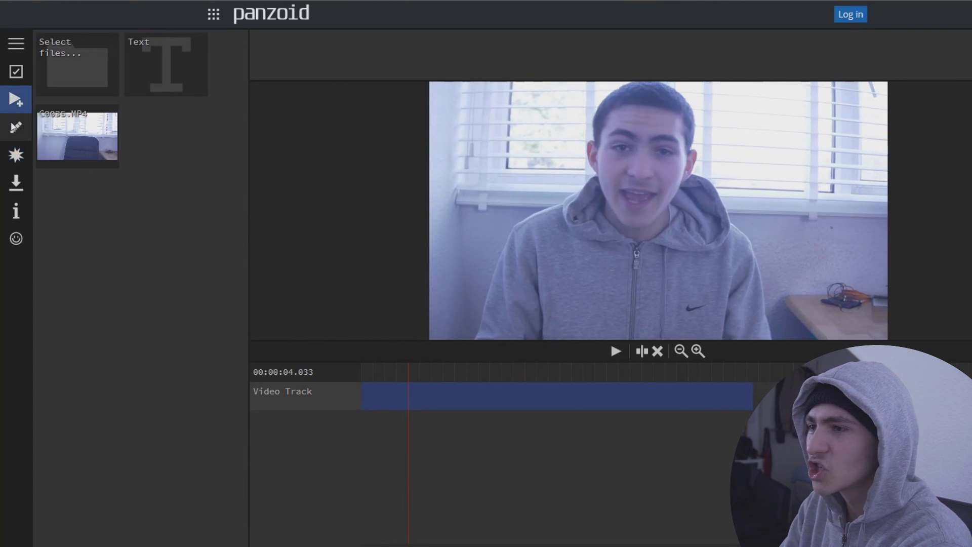
{"action": "left_click", "coordinate": [16, 127]}
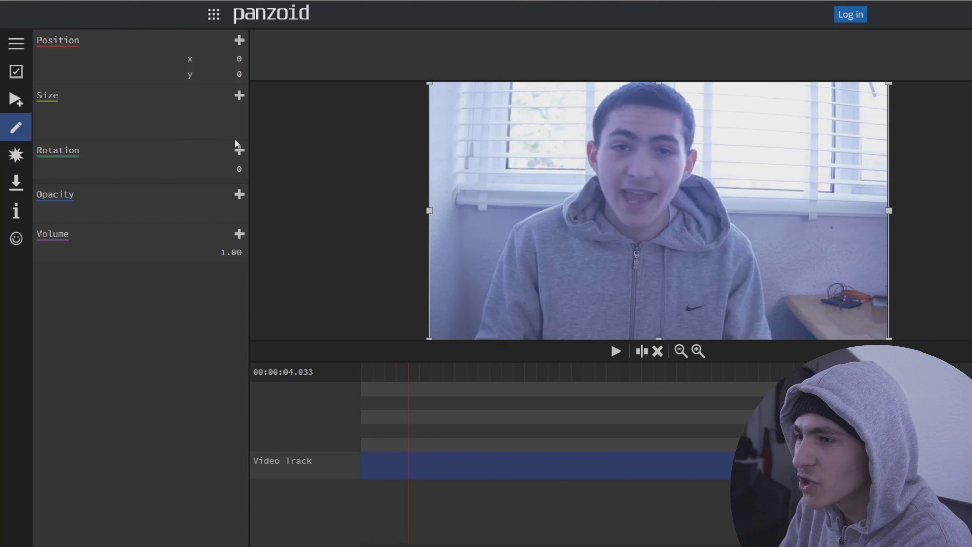
- Try a fade-in with opacity 0 at the clip start, then remove the opacity keyframes
{"action": "left_click", "coordinate": [240, 195]}
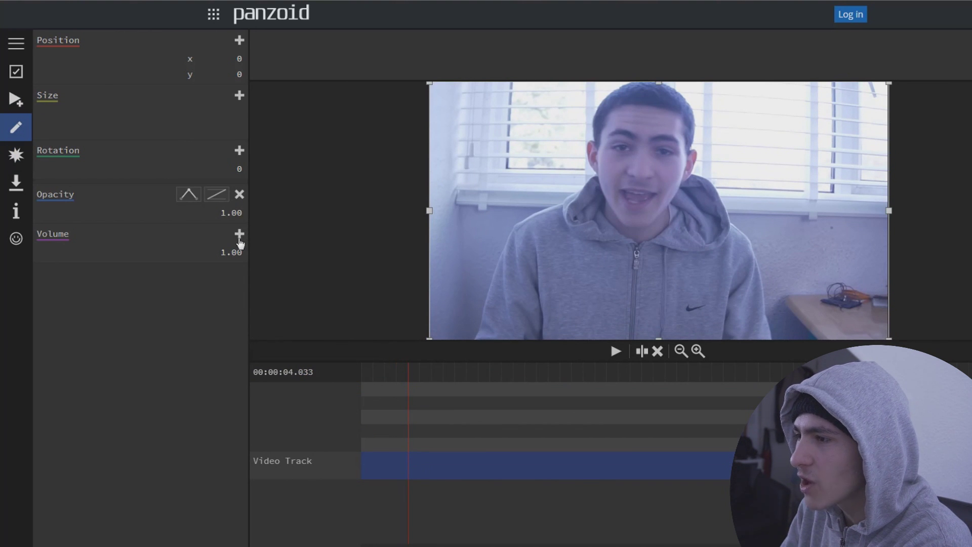
{"action": "left_click", "coordinate": [240, 240]}
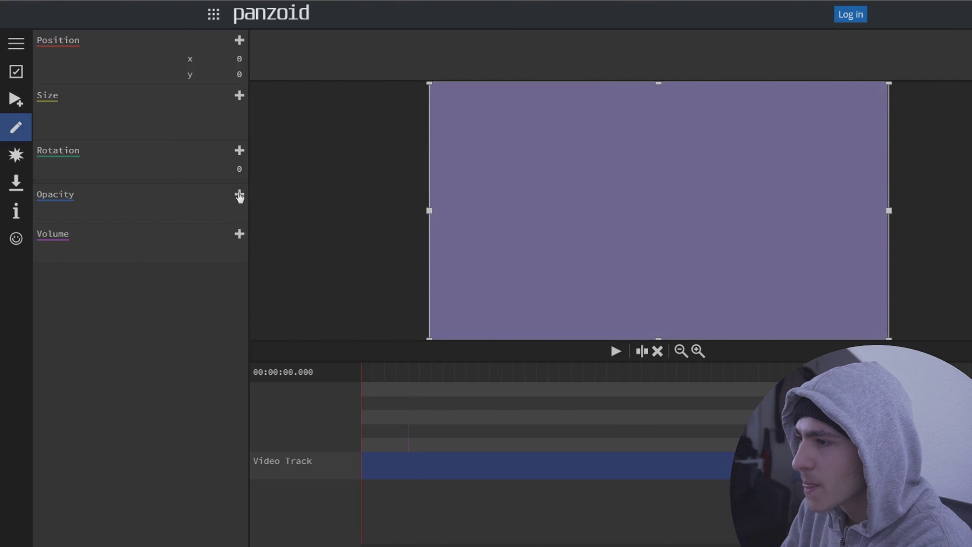
{"action": "left_click", "coordinate": [240, 194]}
{"action": "left_click", "coordinate": [240, 234]}
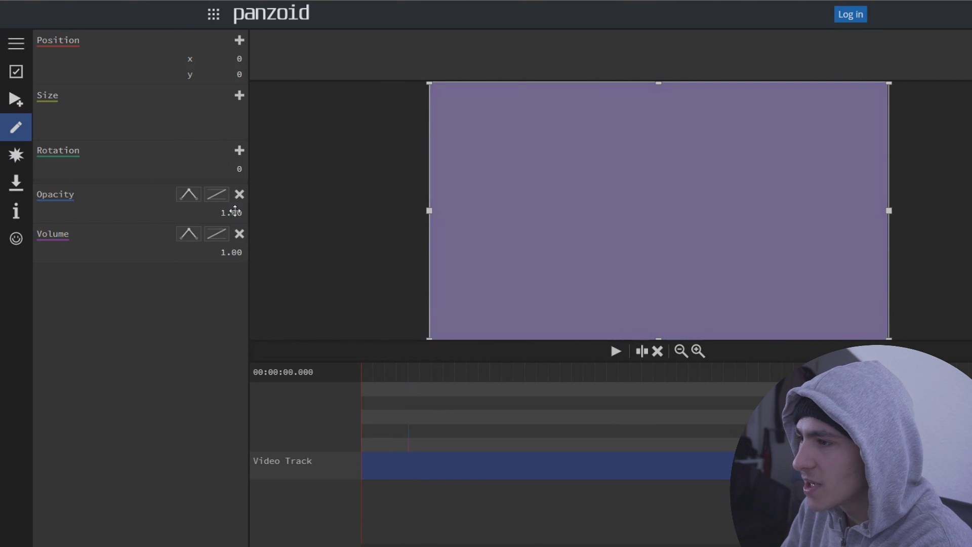
{"action": "key", "text": "Return"}
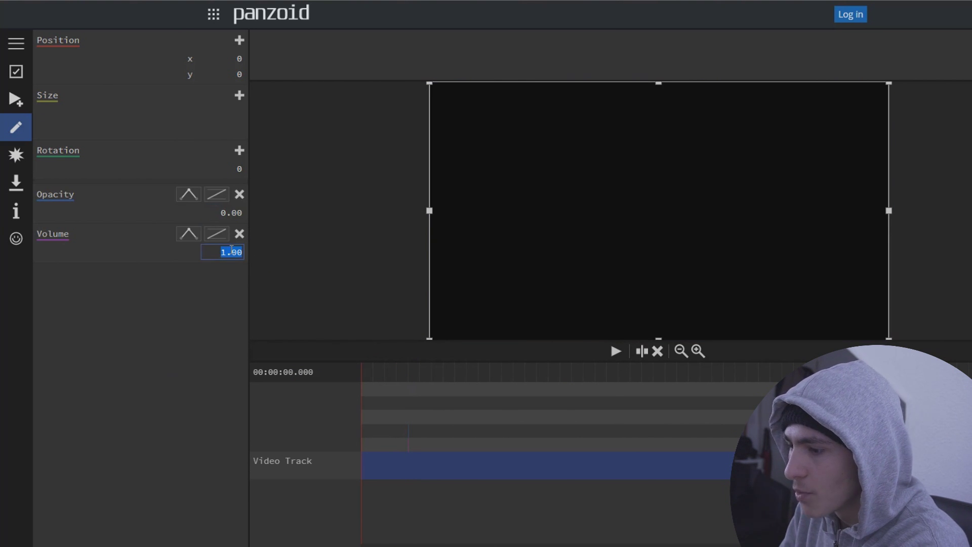
{"action": "key", "text": "space"}
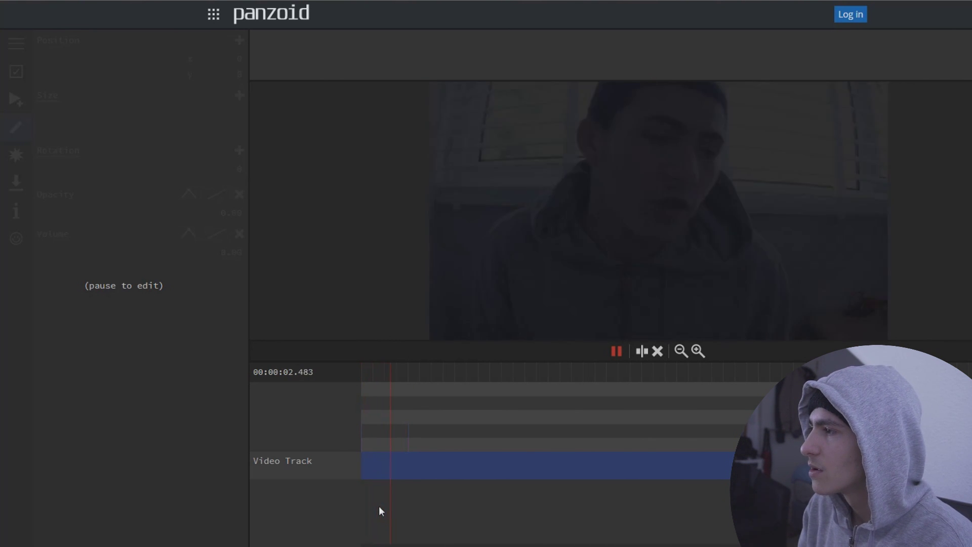
{"action": "key", "text": "space"}
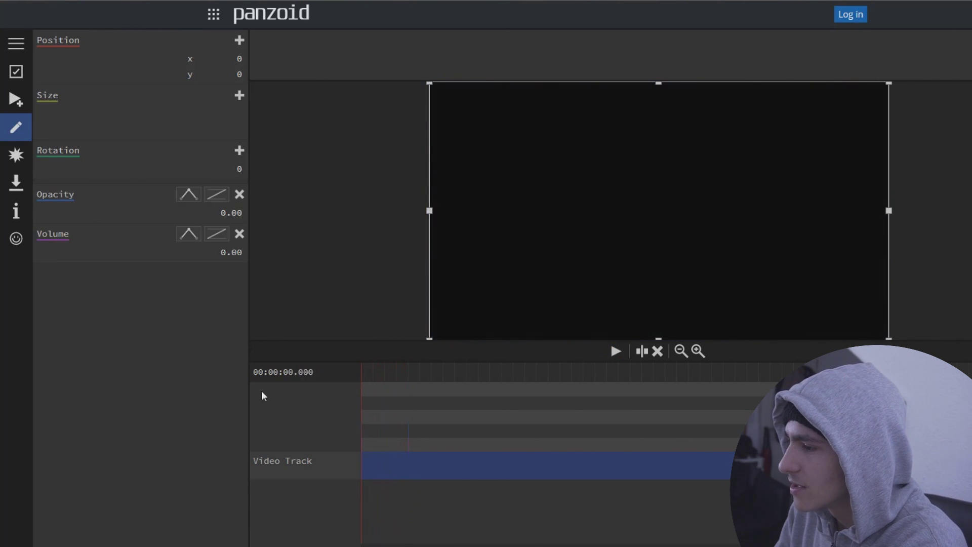
{"action": "left_click", "coordinate": [240, 193]}
- Replay the fisheye clip several times and pause at 00:00:03.933
{"action": "key", "text": "space"}
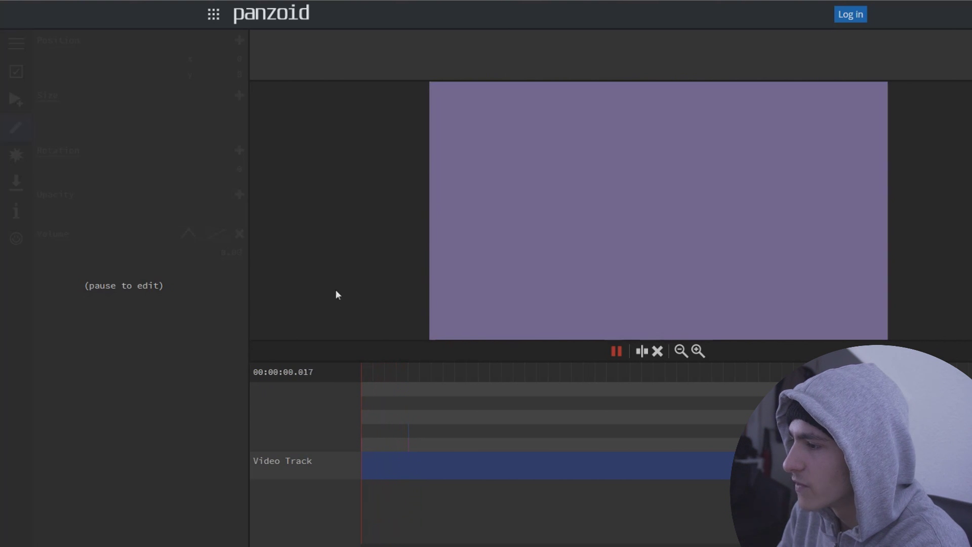
{"action": "key", "text": "space"}
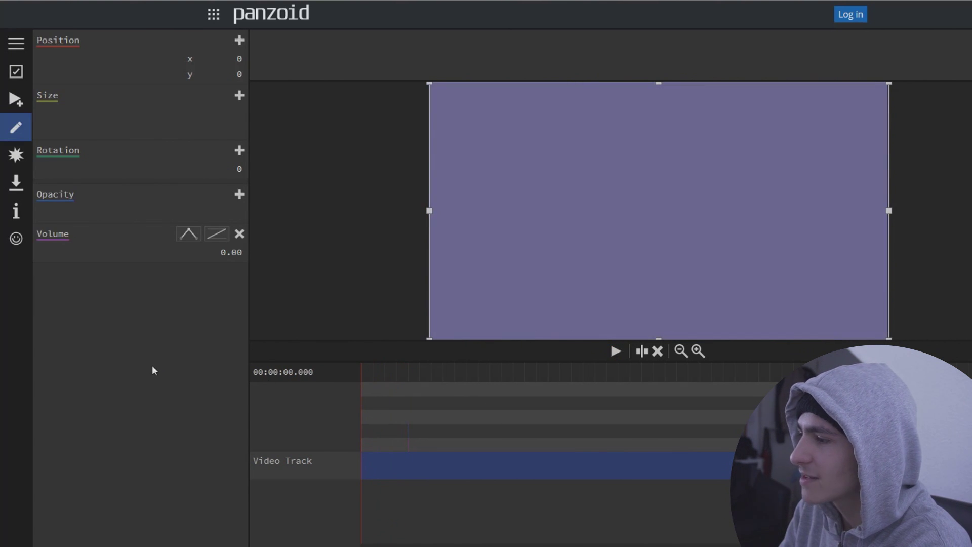
{"action": "key", "text": "space"}
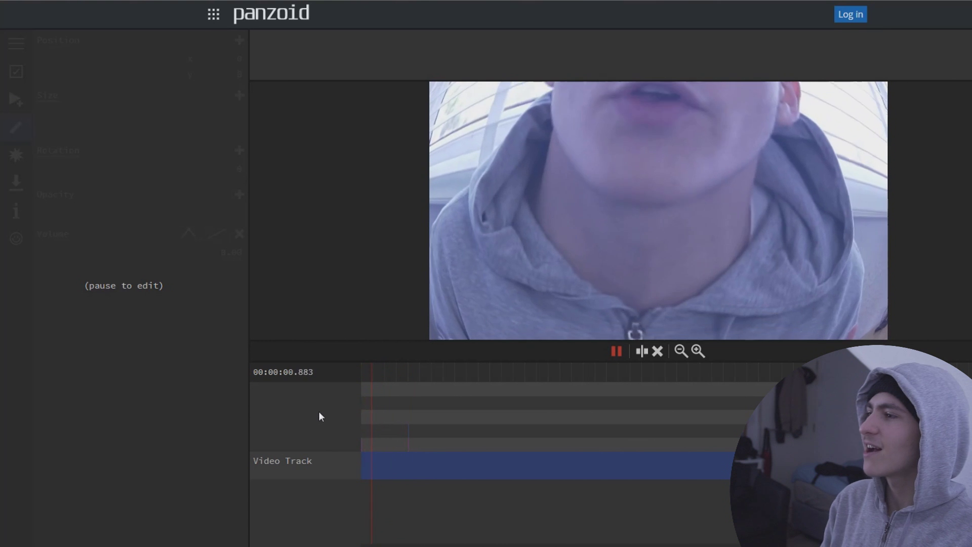
{"action": "key", "text": "space"}
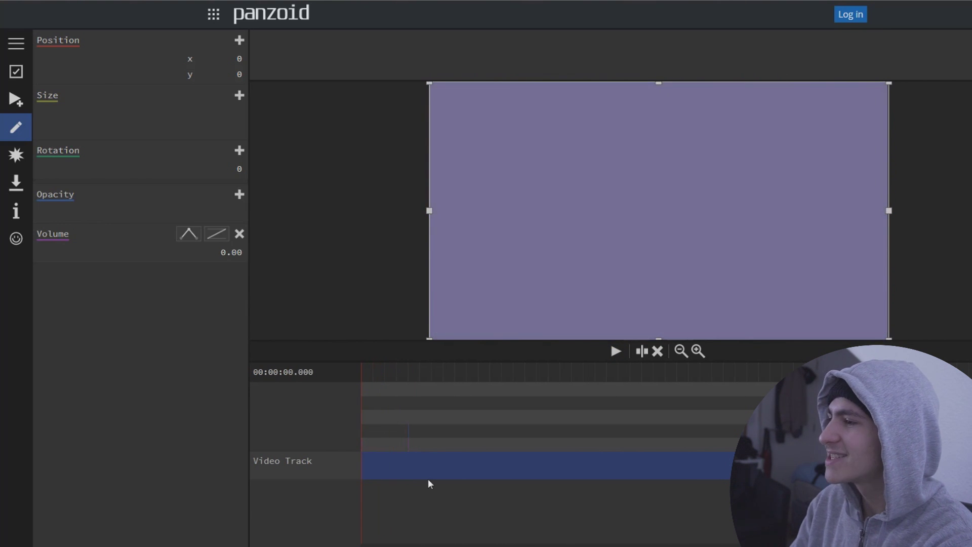
{"action": "key", "text": "space"}
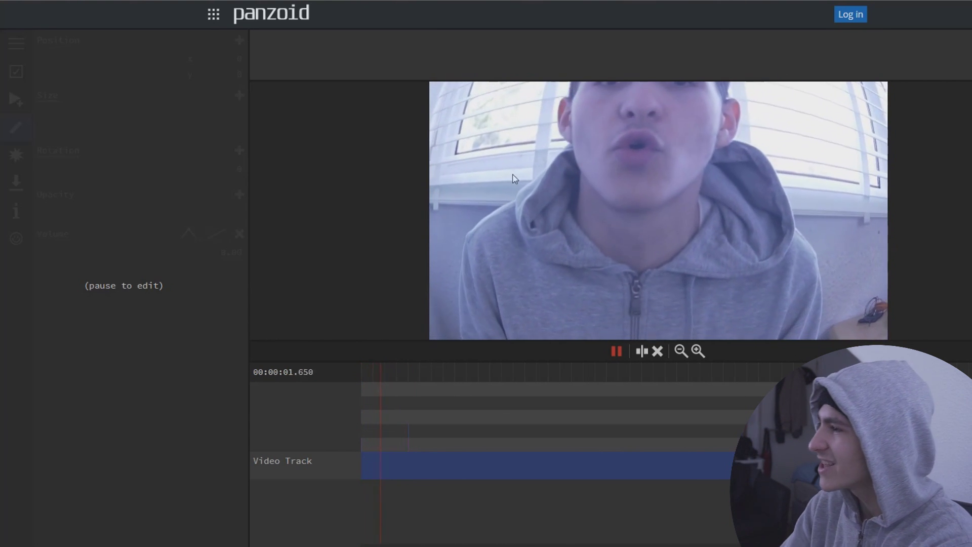
{"action": "key", "text": "space"}
{"action": "key", "text": "space"}
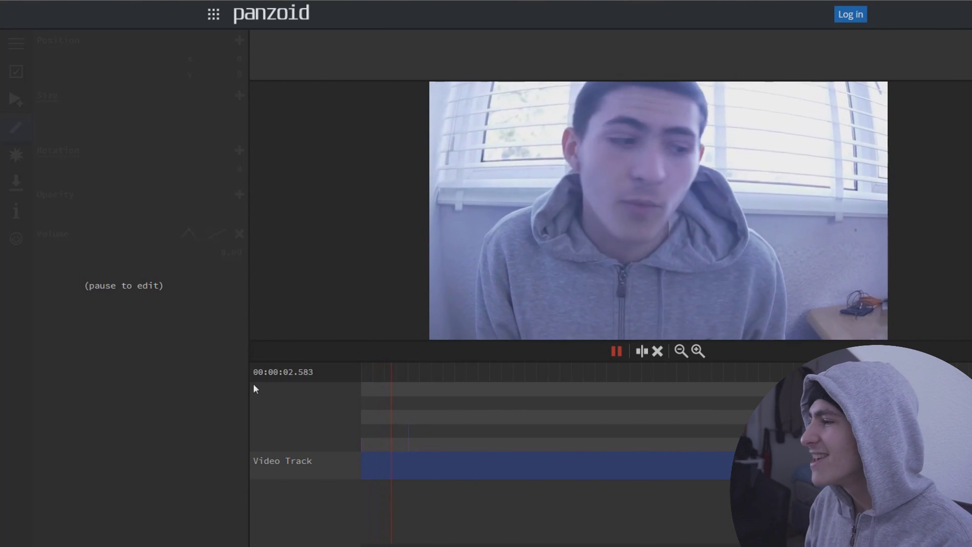
{"action": "key", "text": "space"}
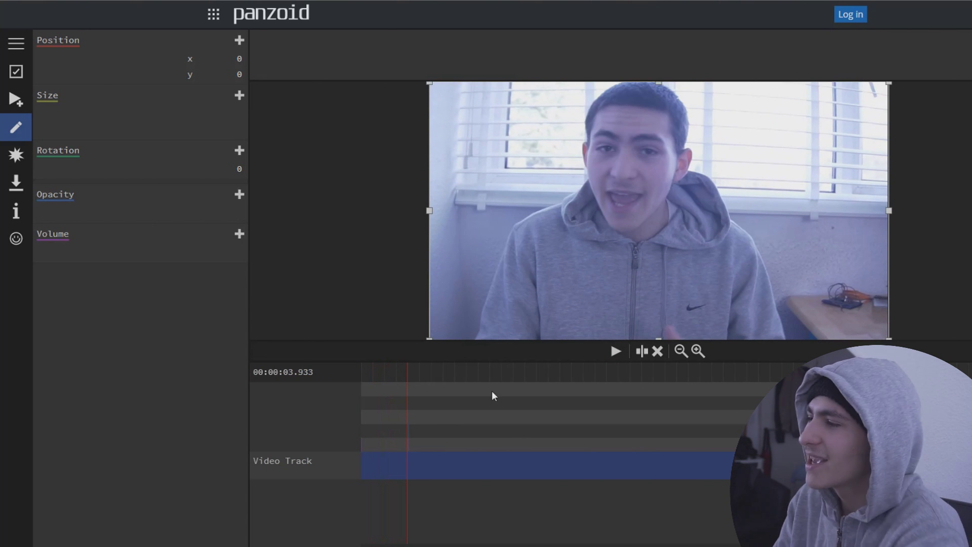
- Replay the clip from the start and pause at 00:00:01.733 on the zoomed fisheye close-up
{"action": "left_click", "coordinate": [363, 372]}
{"action": "key", "text": "space"}
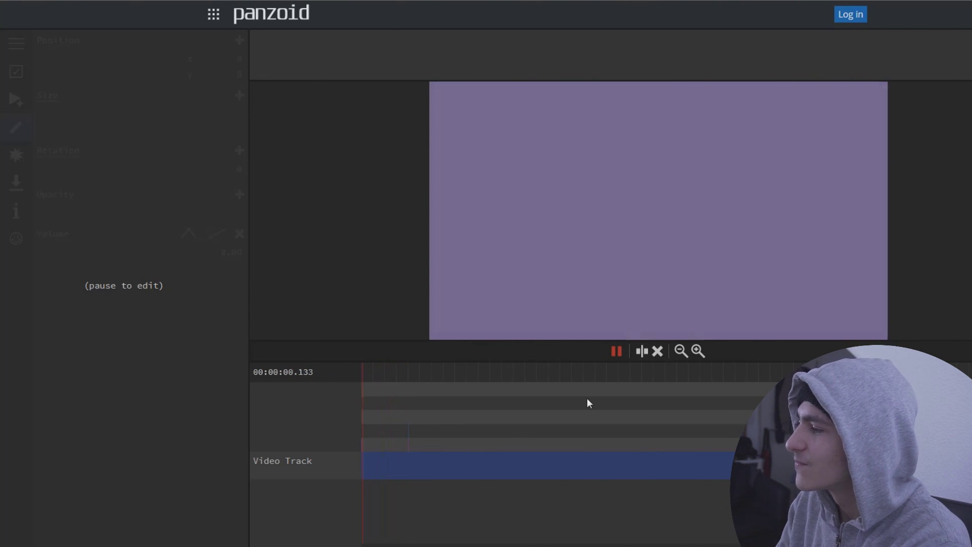
{"action": "key", "text": "space"}
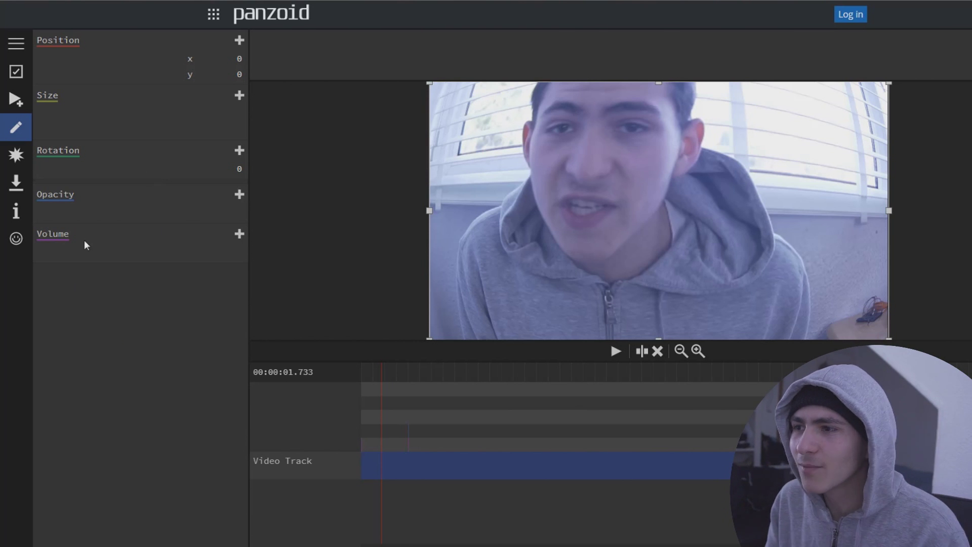
- Try rendering as .mkv twice, cancelling both, and allow the site to store files
{"action": "left_click", "coordinate": [20, 181]}
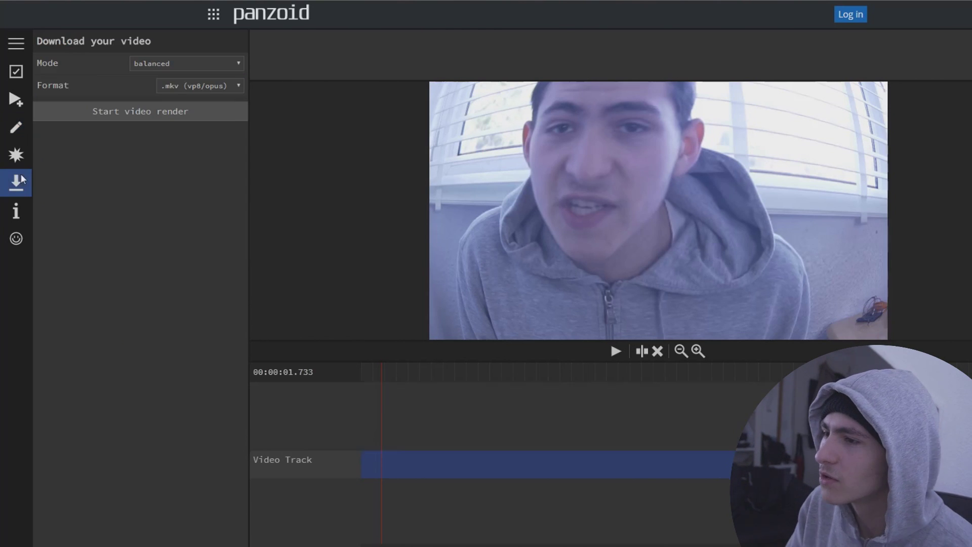
{"action": "left_click", "coordinate": [209, 87]}
{"action": "left_click", "coordinate": [205, 100]}
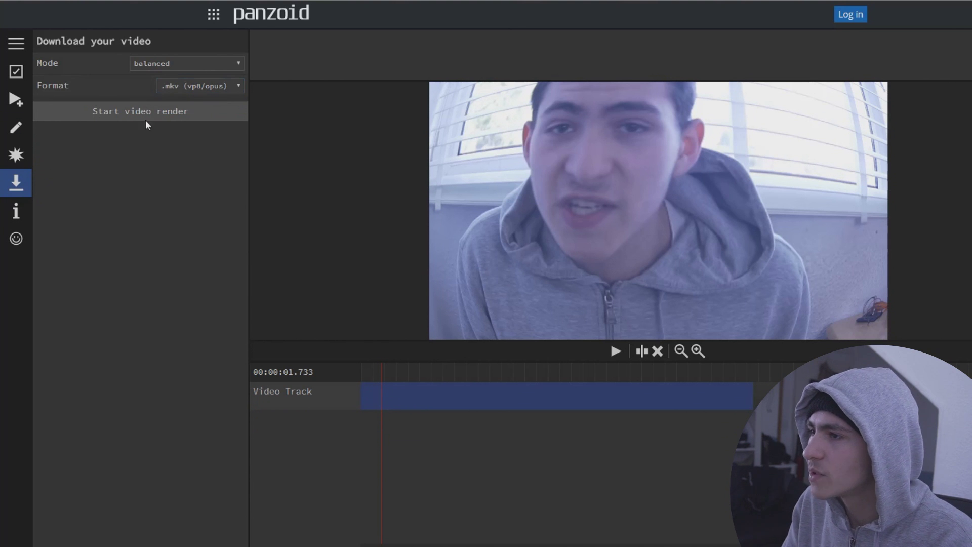
{"action": "left_click", "coordinate": [160, 108]}
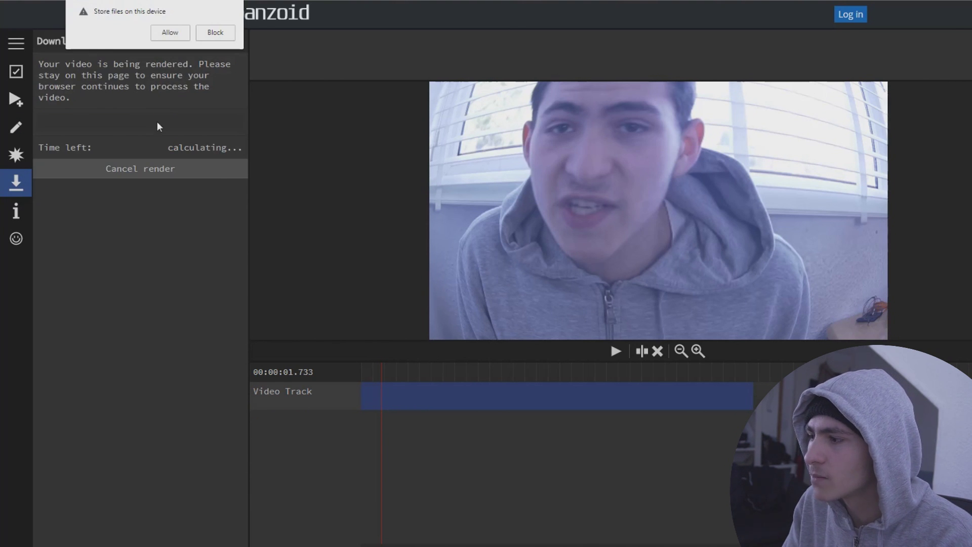
{"action": "left_click", "coordinate": [217, 34]}
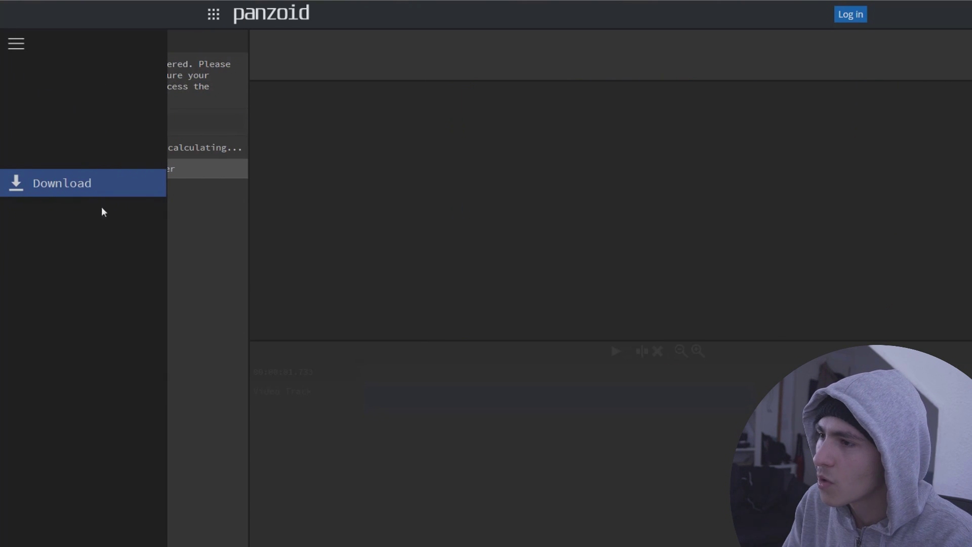
{"action": "left_click", "coordinate": [159, 169]}
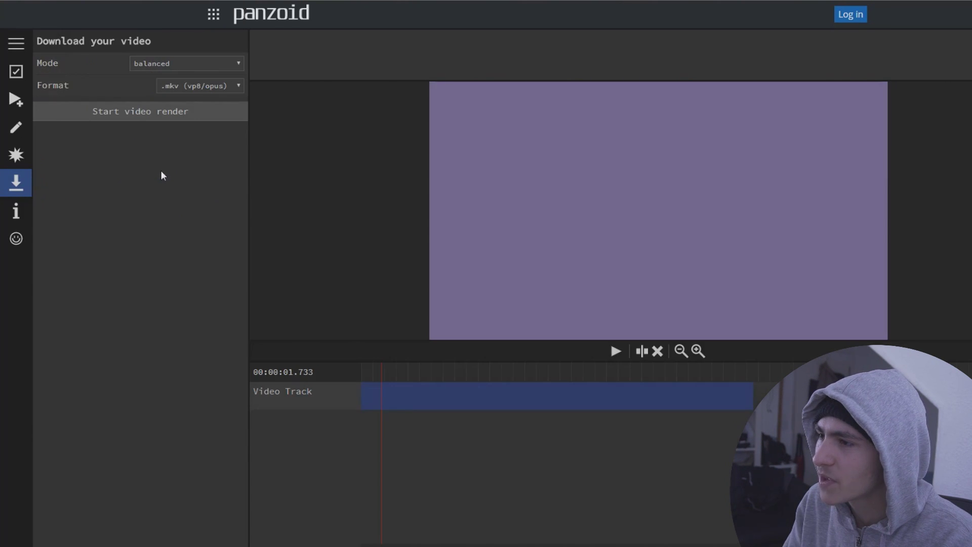
{"action": "left_click", "coordinate": [175, 112]}
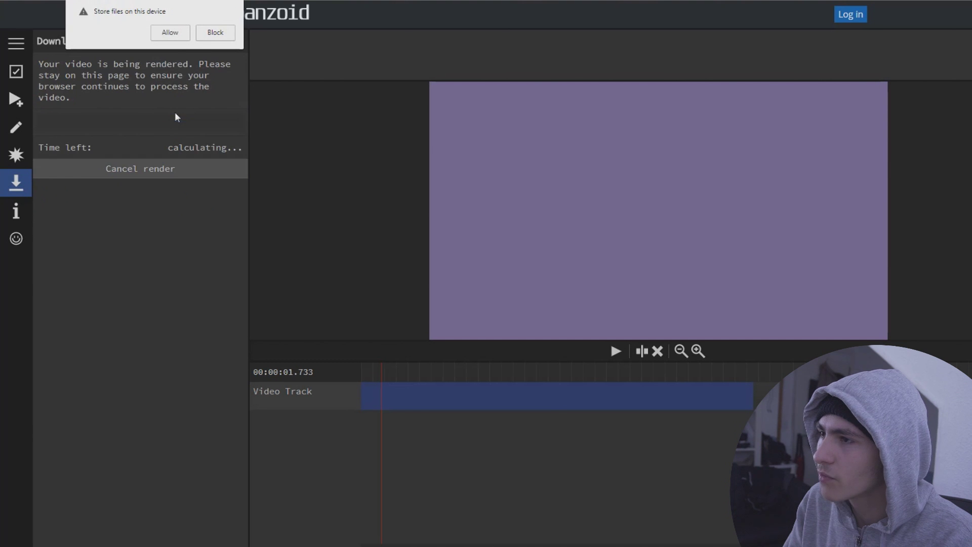
{"action": "left_click", "coordinate": [169, 167]}
{"action": "left_click", "coordinate": [174, 34]}
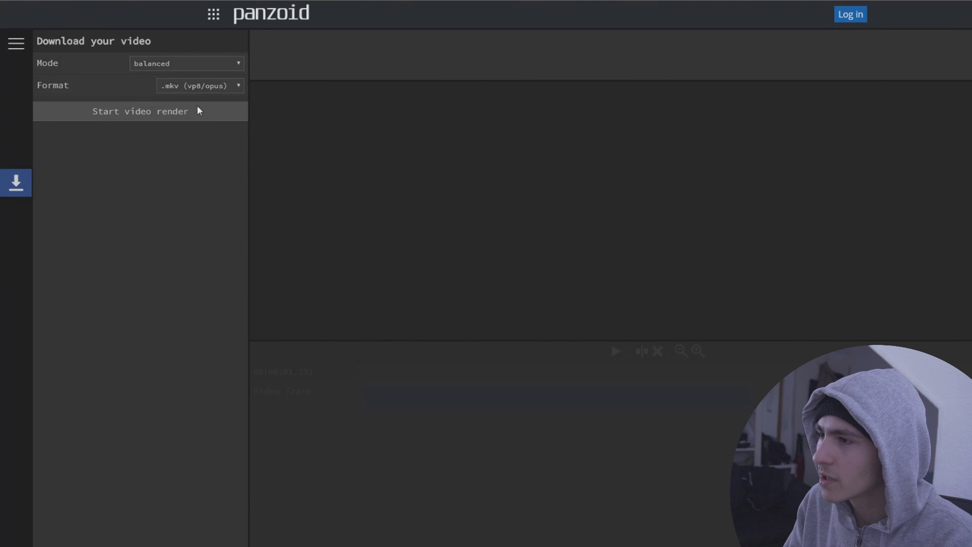
{"action": "left_click", "coordinate": [195, 69]}
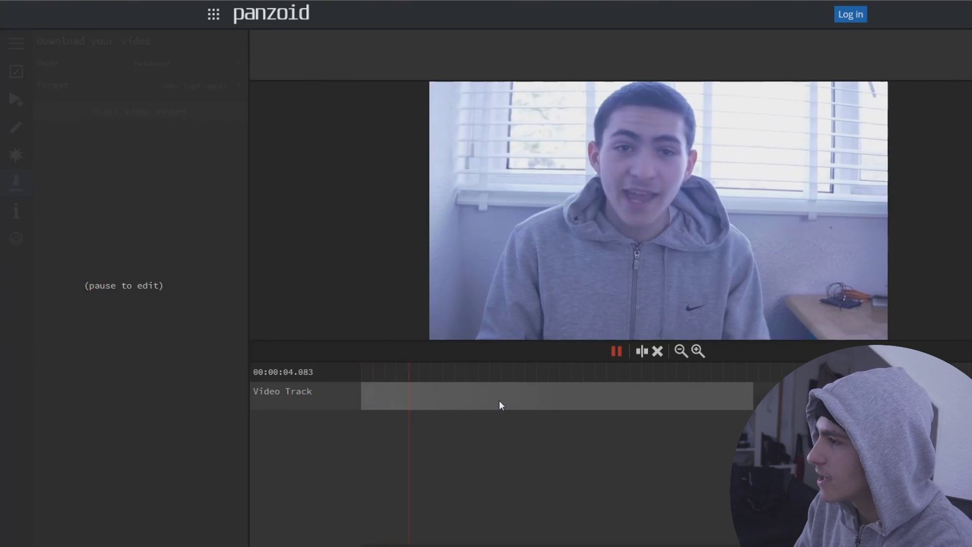
- Split the clip at the playhead and delete its right-hand part
{"action": "key", "text": "space"}
{"action": "left_click", "coordinate": [666, 393]}
{"action": "key", "text": "s"}
{"action": "left_click", "coordinate": [485, 390]}
{"action": "key", "text": "Delete"}
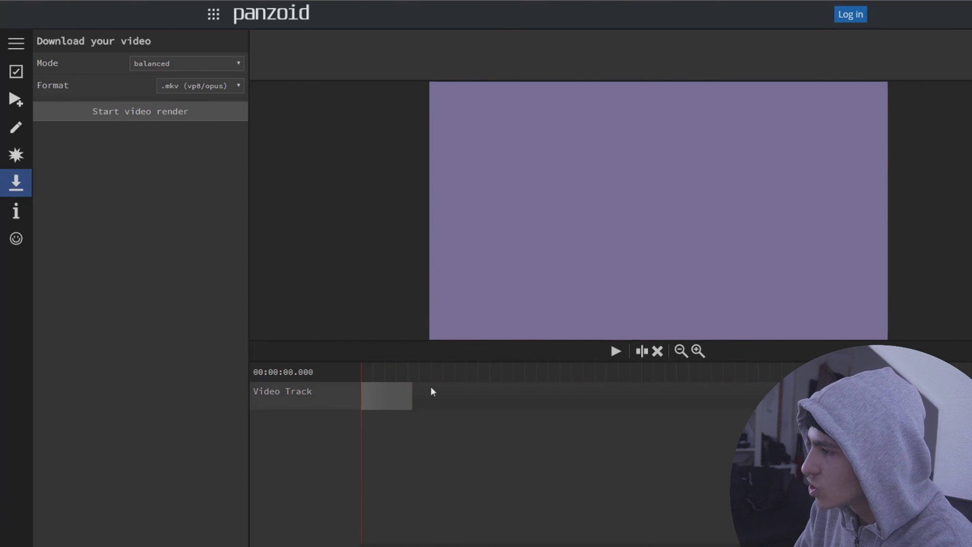
- Set the output format to .webm (vp8/opus)
{"action": "left_click", "coordinate": [192, 90]}
{"action": "left_click", "coordinate": [202, 107]}
{"action": "left_click", "coordinate": [206, 86]}
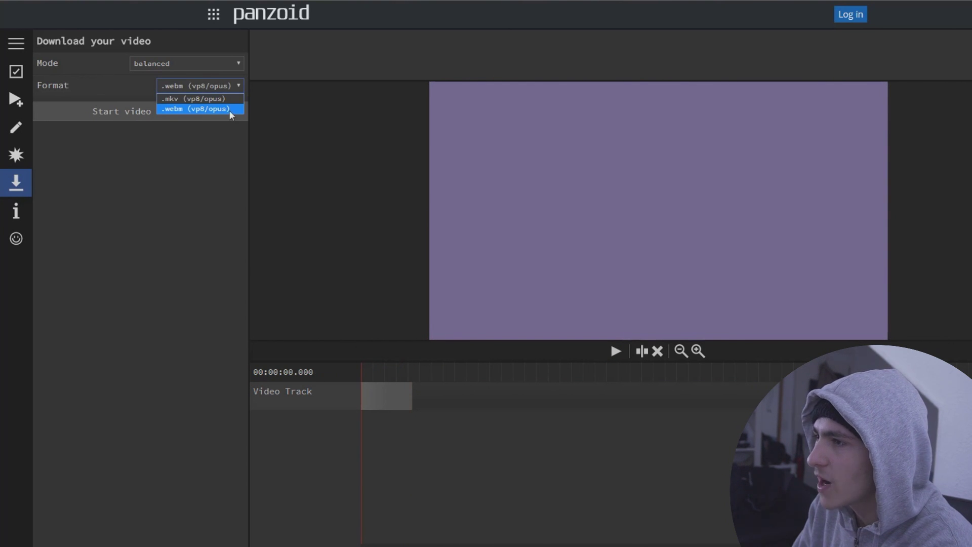
{"action": "left_click", "coordinate": [229, 109]}
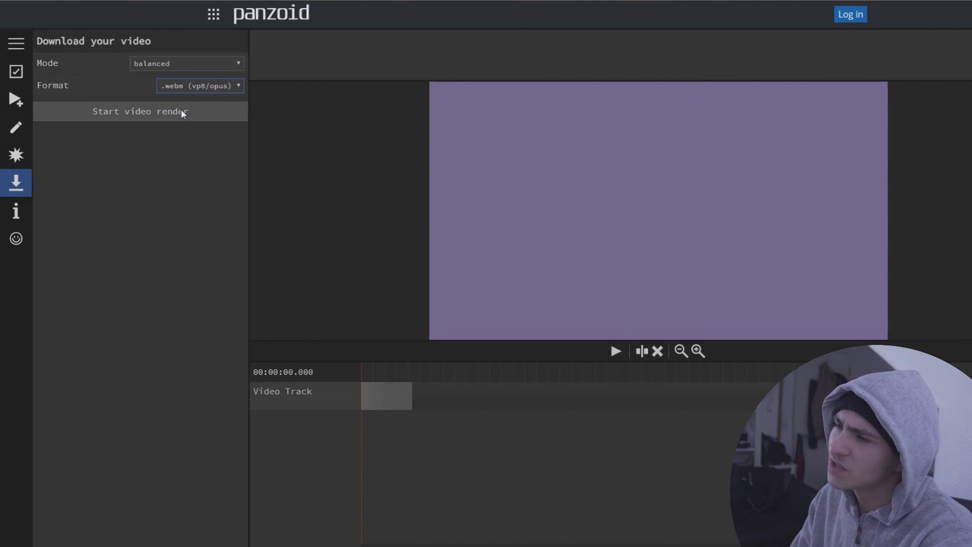
- Render the edit as WebM, saving EDIT.webm to the desktop
{"action": "left_click", "coordinate": [182, 111]}
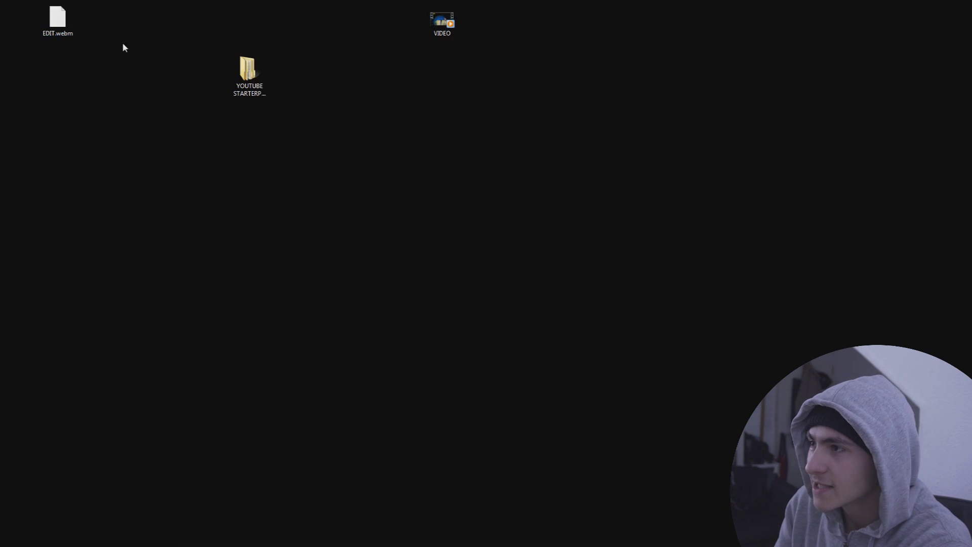
- Arrange EDIT.webm and the HandBrake window side by side on the desktop
{"action": "left_click_drag", "start_coordinate": [60, 22], "coordinate": [443, 177]}
{"action": "left_click", "coordinate": [460, 245]}
{"action": "left_click_drag", "start_coordinate": [460, 245], "coordinate": [535, 229]}
{"action": "left_click", "coordinate": [565, 262]}
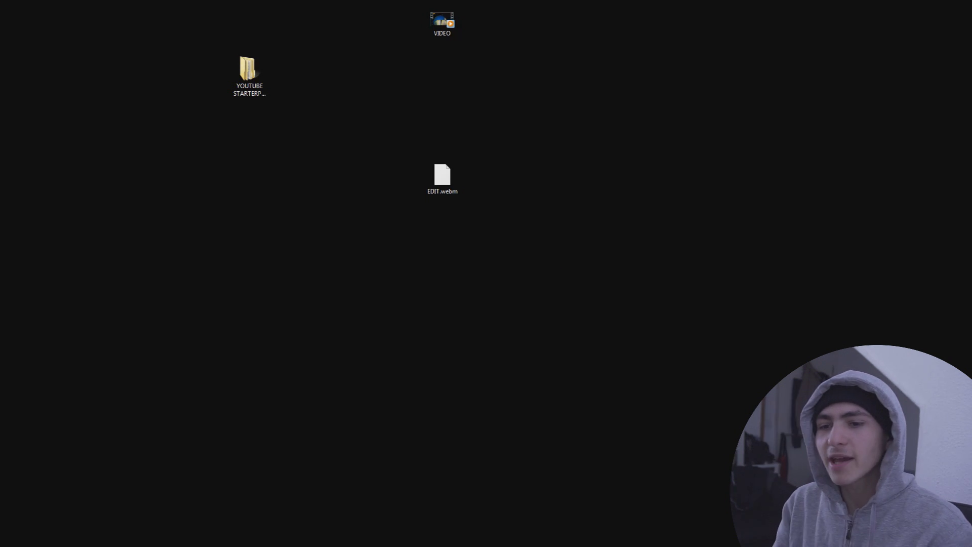
{"action": "left_click_drag", "start_coordinate": [0, 91], "coordinate": [710, 35]}
{"action": "left_click_drag", "start_coordinate": [440, 180], "coordinate": [170, 180]}
{"action": "left_click", "coordinate": [633, 38]}
{"action": "left_click_drag", "start_coordinate": [631, 39], "coordinate": [473, 75]}
- Drag EDIT.webm onto HandBrake to load it as the source
{"action": "left_click_drag", "start_coordinate": [205, 282], "coordinate": [137, 163]}
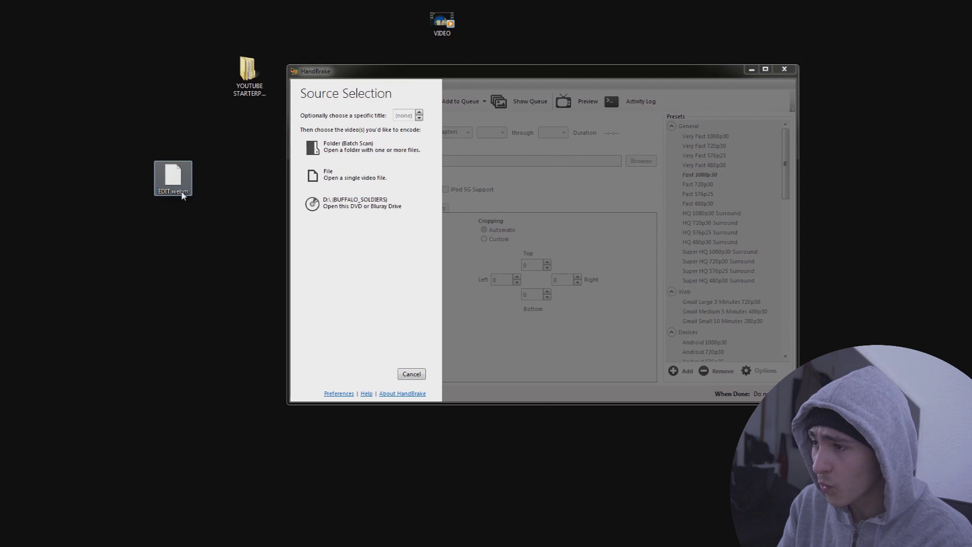
{"action": "left_click", "coordinate": [223, 258]}
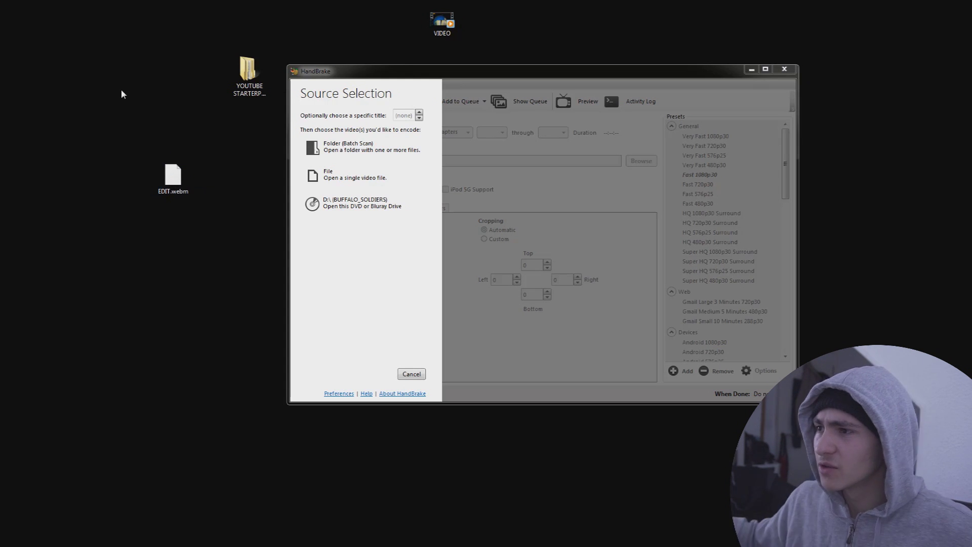
{"action": "left_click_drag", "start_coordinate": [173, 177], "coordinate": [226, 197]}
{"action": "left_click_drag", "start_coordinate": [219, 206], "coordinate": [584, 204]}
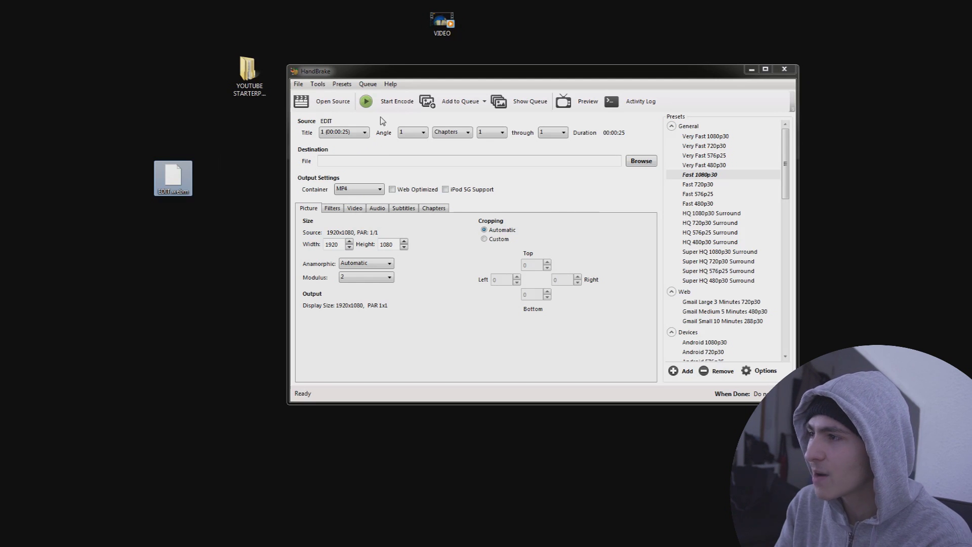
- Save the output to the desktop as VIDEO EDITOR FREE.mp4 and start the MP4 encode
{"action": "left_click", "coordinate": [645, 160]}
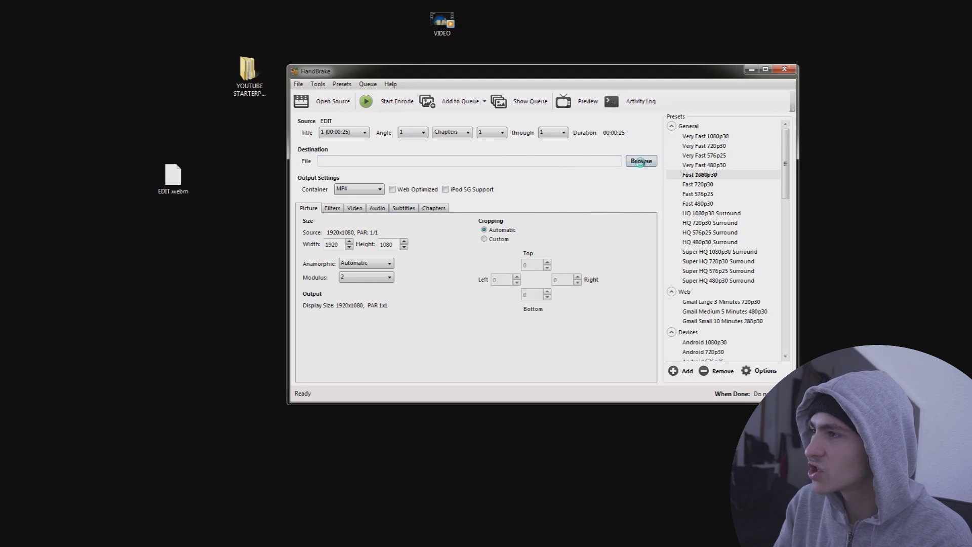
{"action": "left_click", "coordinate": [415, 300]}
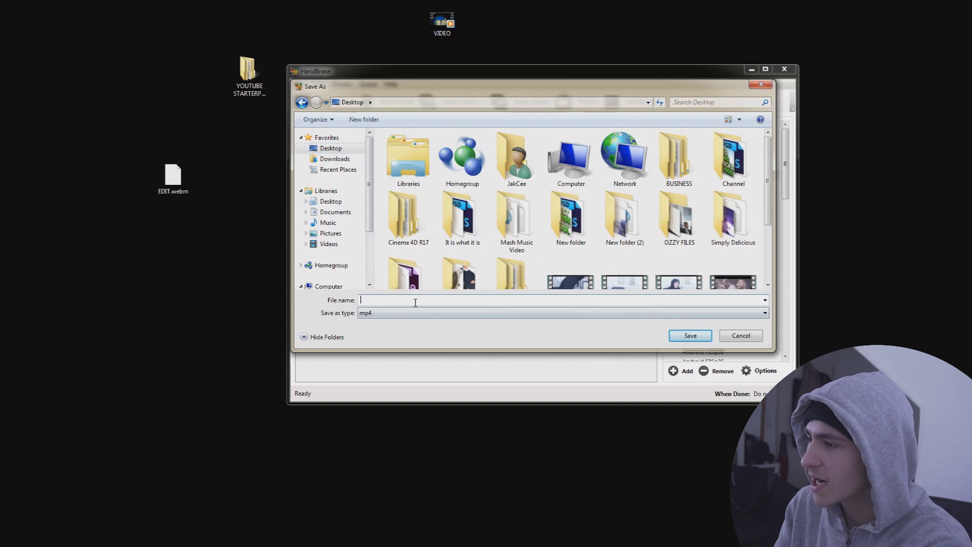
{"action": "type", "text": "VIDEO ED"}
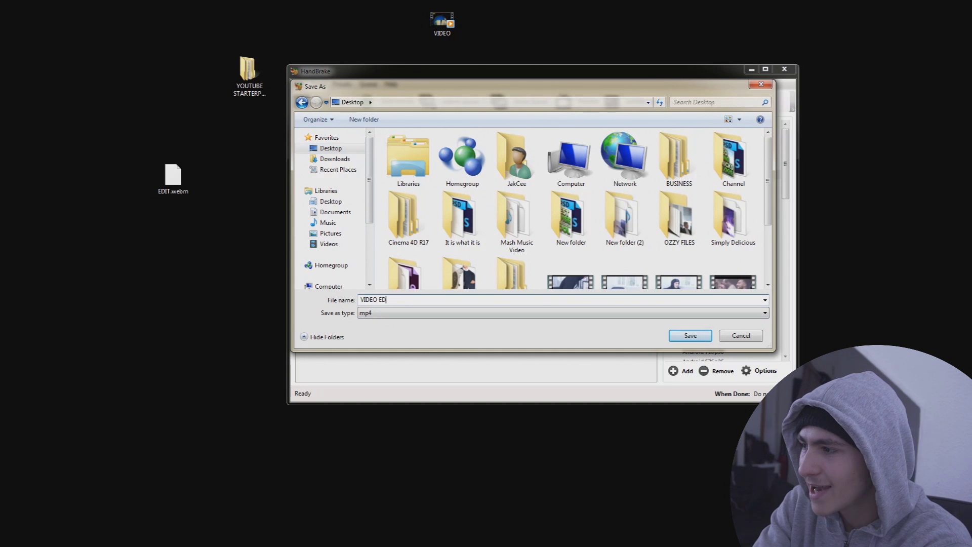
{"action": "type", "text": "ITOR FREE"}
{"action": "key", "text": "Return"}
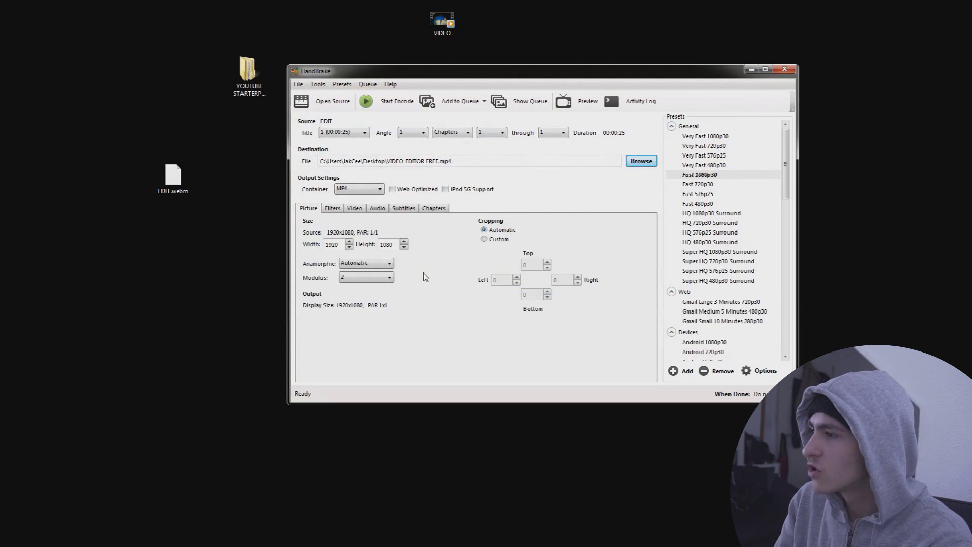
{"action": "left_click", "coordinate": [395, 104]}
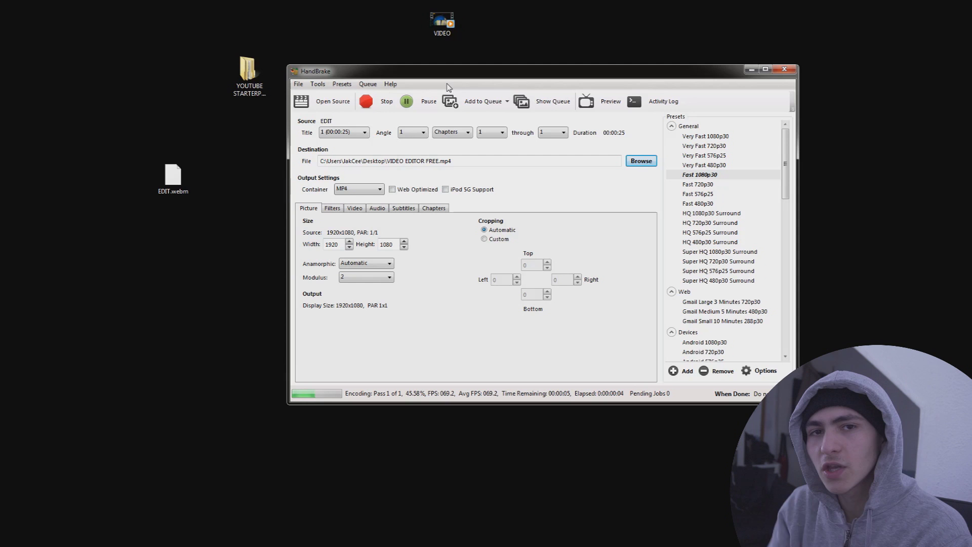
{"action": "left_click", "coordinate": [453, 22]}
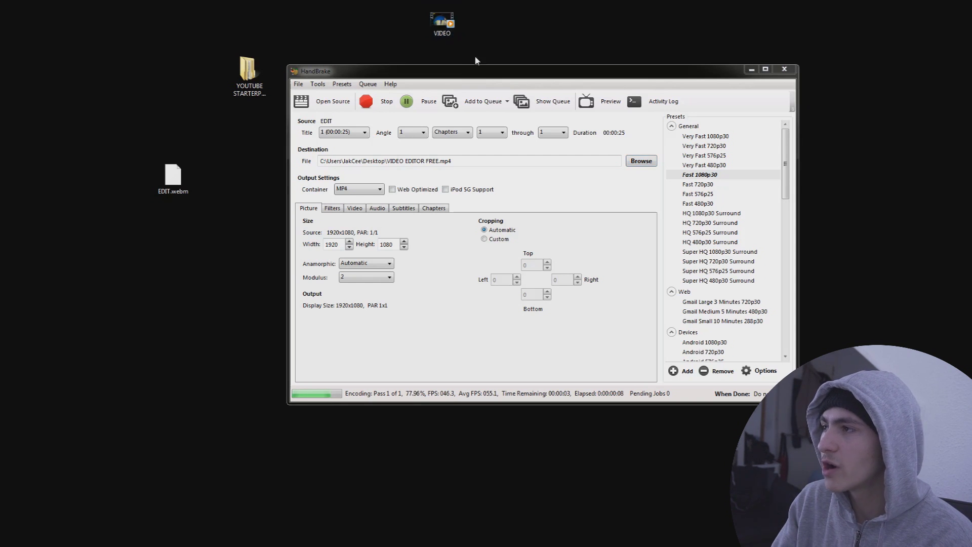